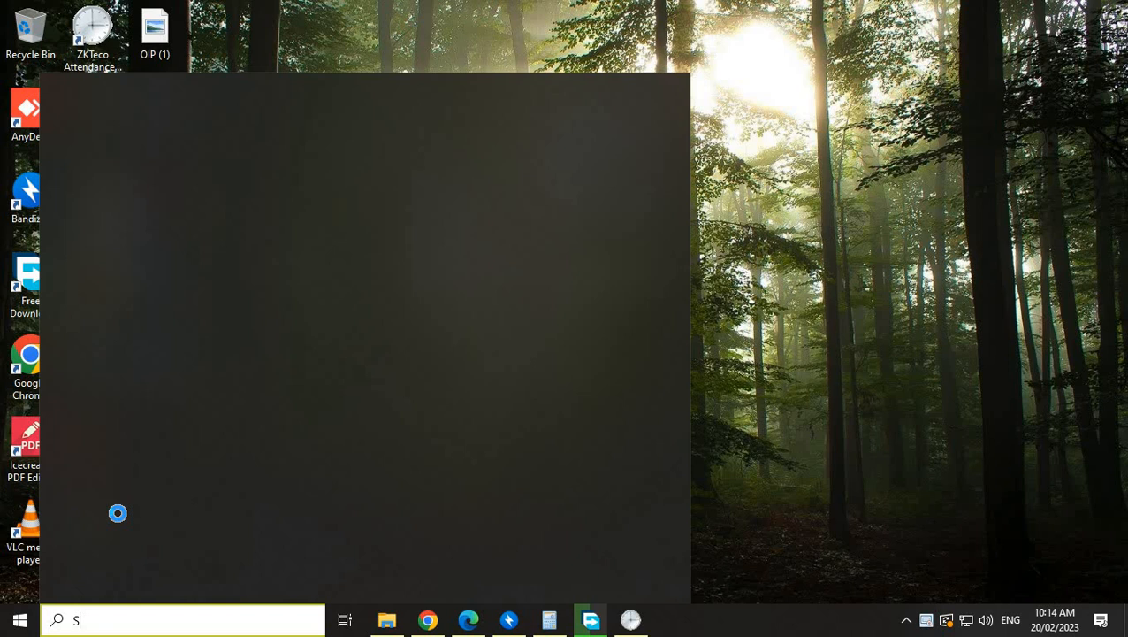
Step: Find and open Server Manager, dismiss the Windows Admin Center message and maximize the window
text(ERV)
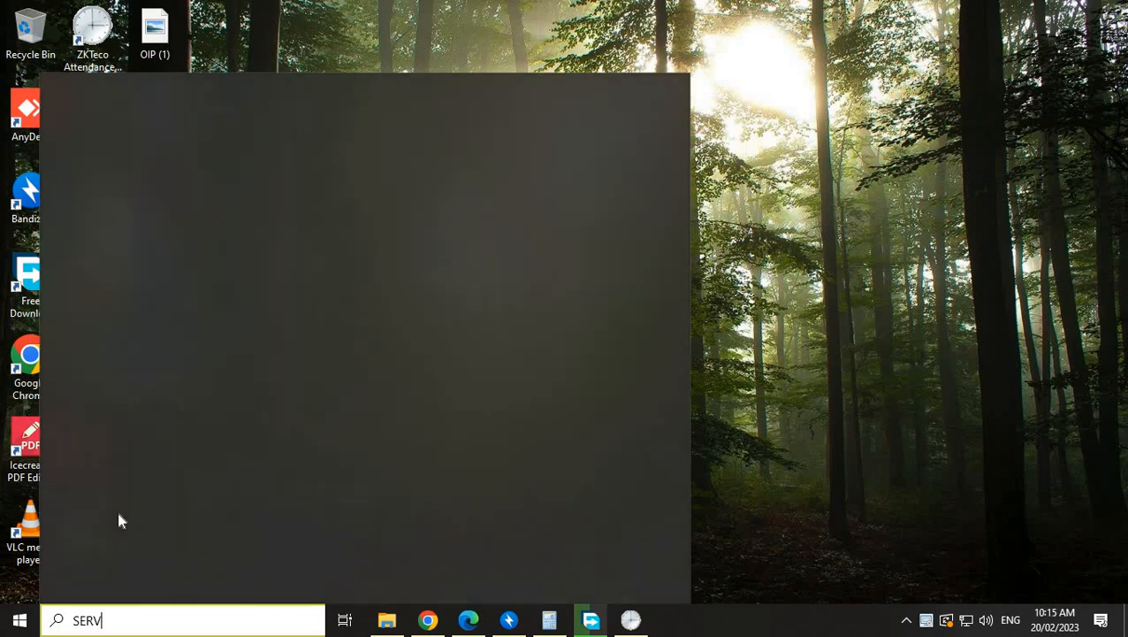
text(ER)
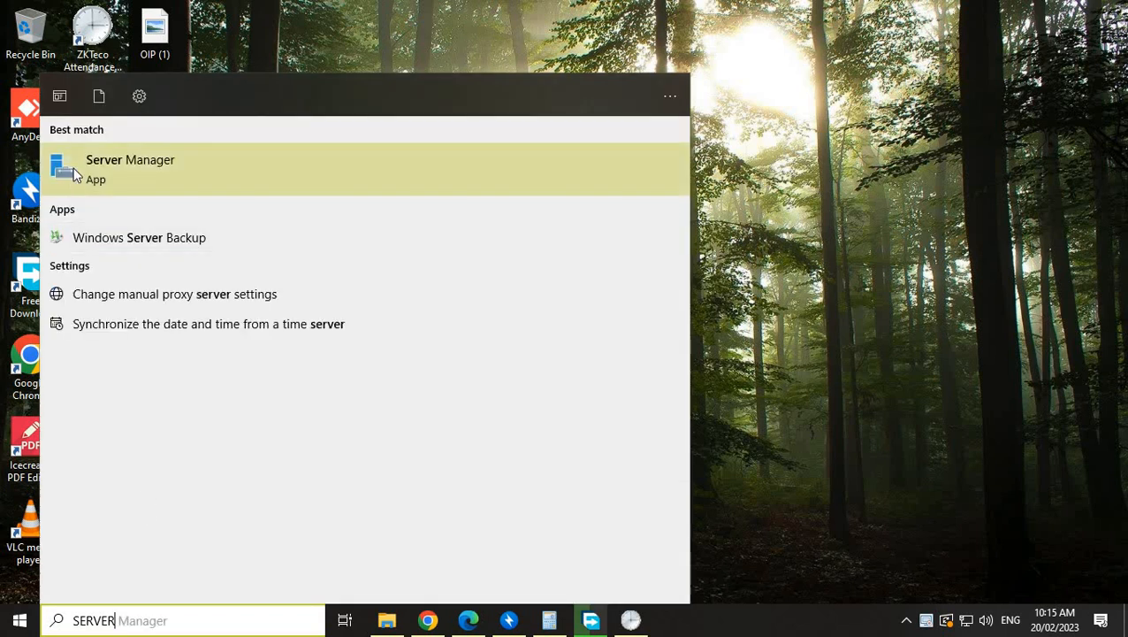
click(75, 175)
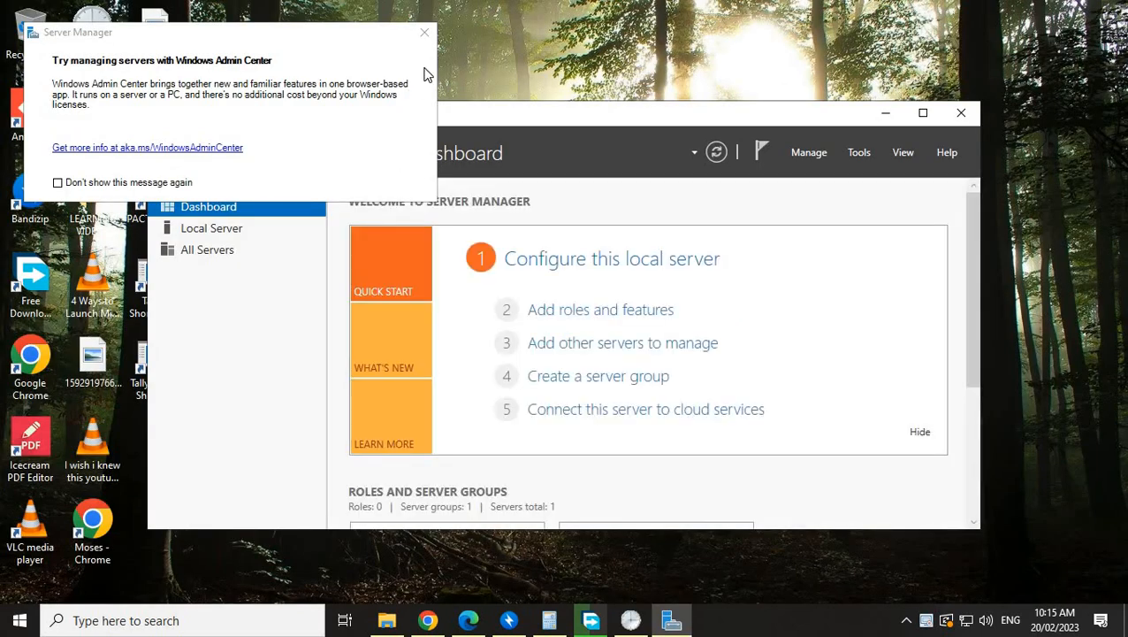
click(424, 33)
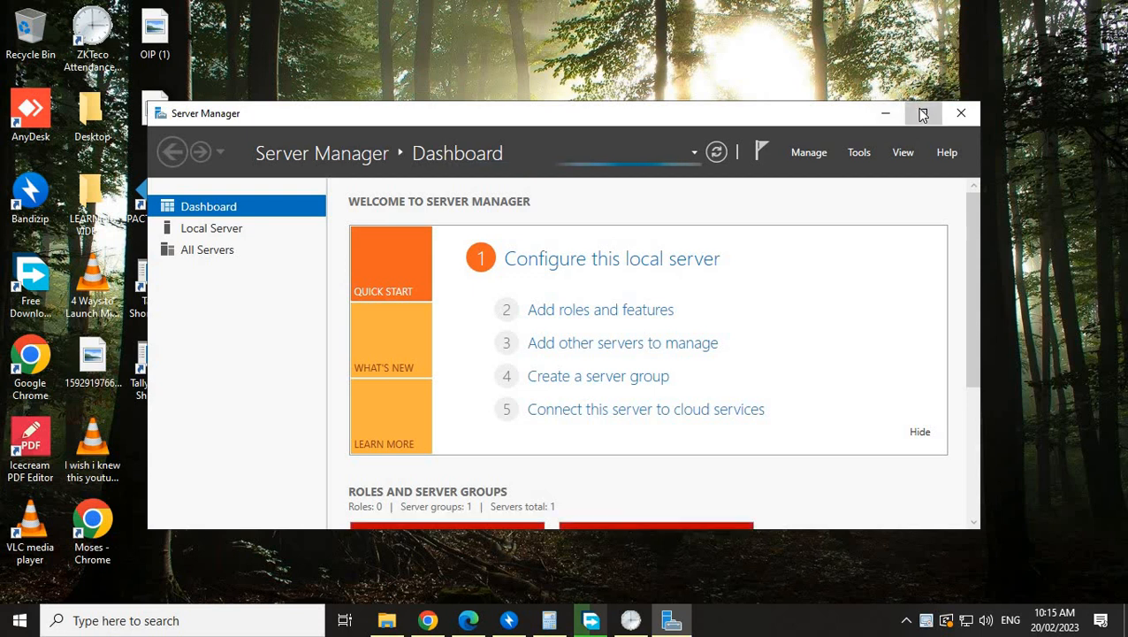
click(923, 113)
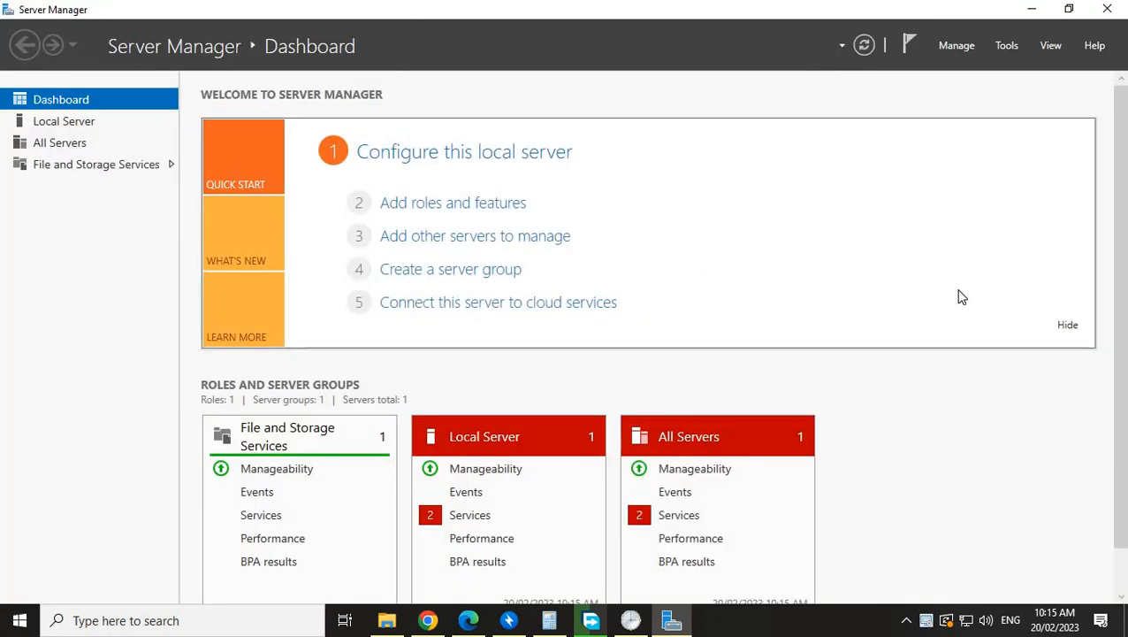
Step: Open the NIC Teaming configuration of the local server and inspect the Ethernet and Ethernet 2 adapters available for teaming
click(47, 125)
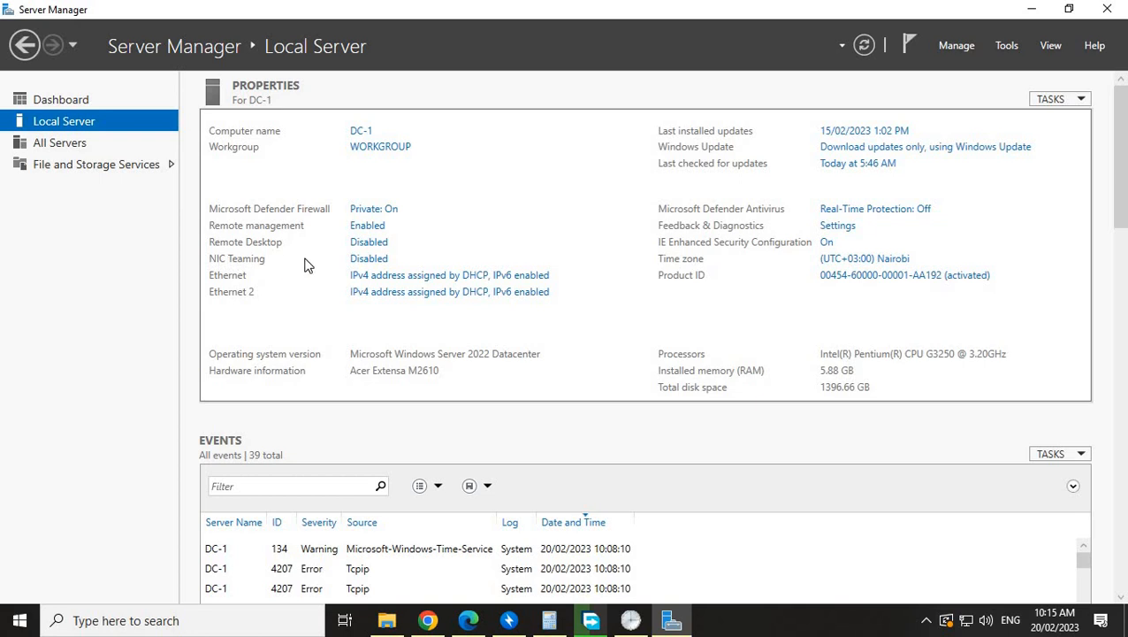
click(377, 265)
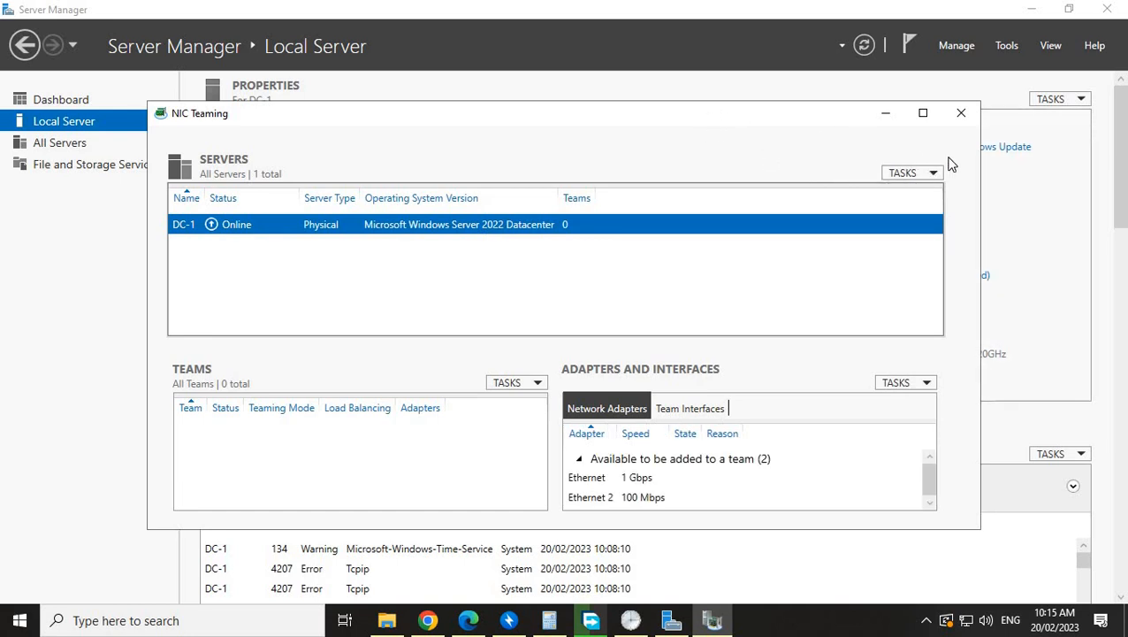
click(923, 115)
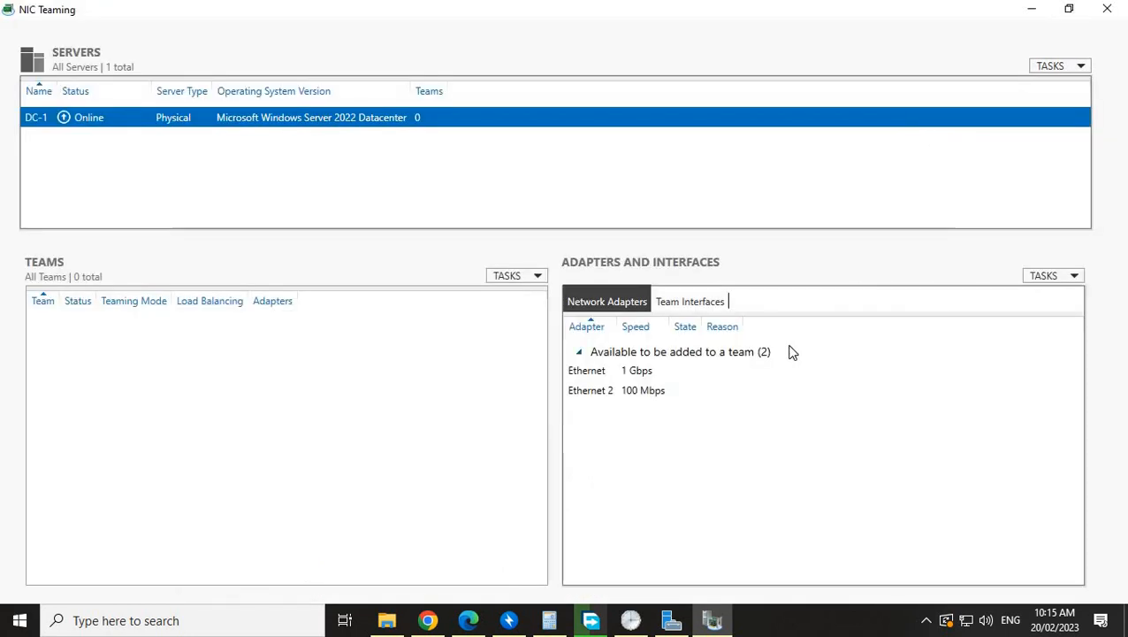
click(623, 393)
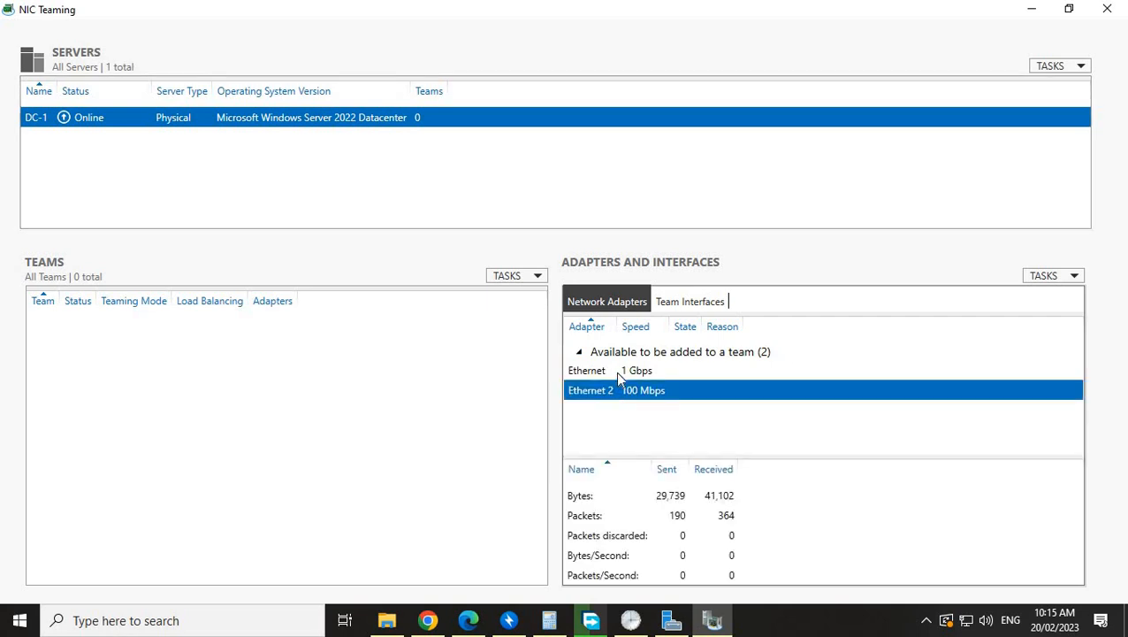
click(618, 372)
click(627, 391)
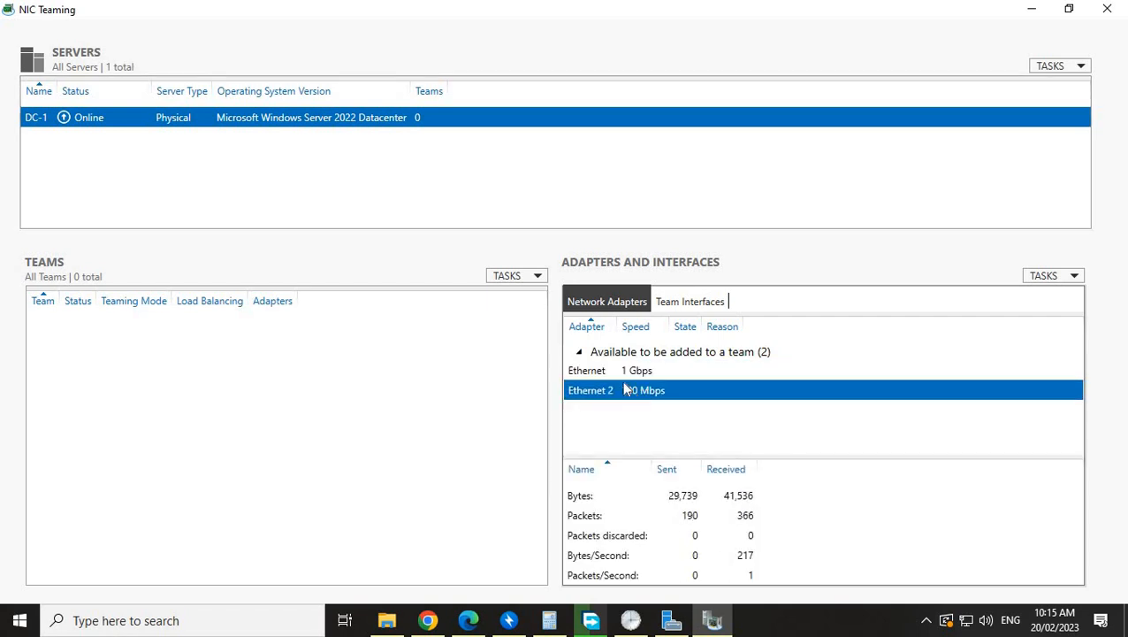
click(620, 371)
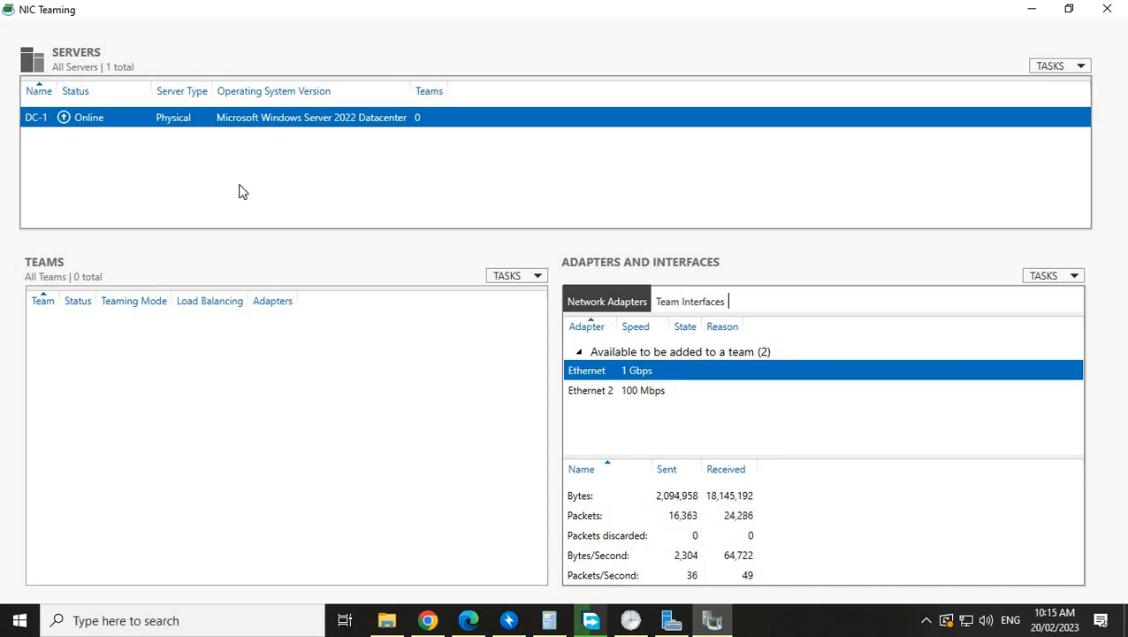
Step: Start a new NIC team and name it My Network Load Balance
click(538, 275)
click(400, 419)
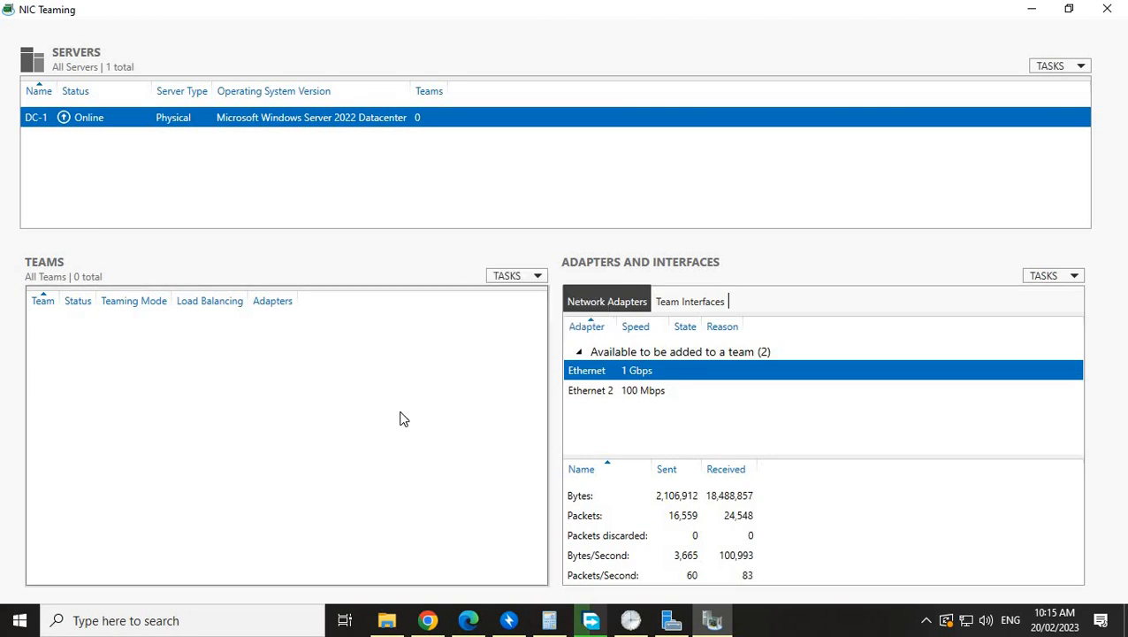
click(540, 277)
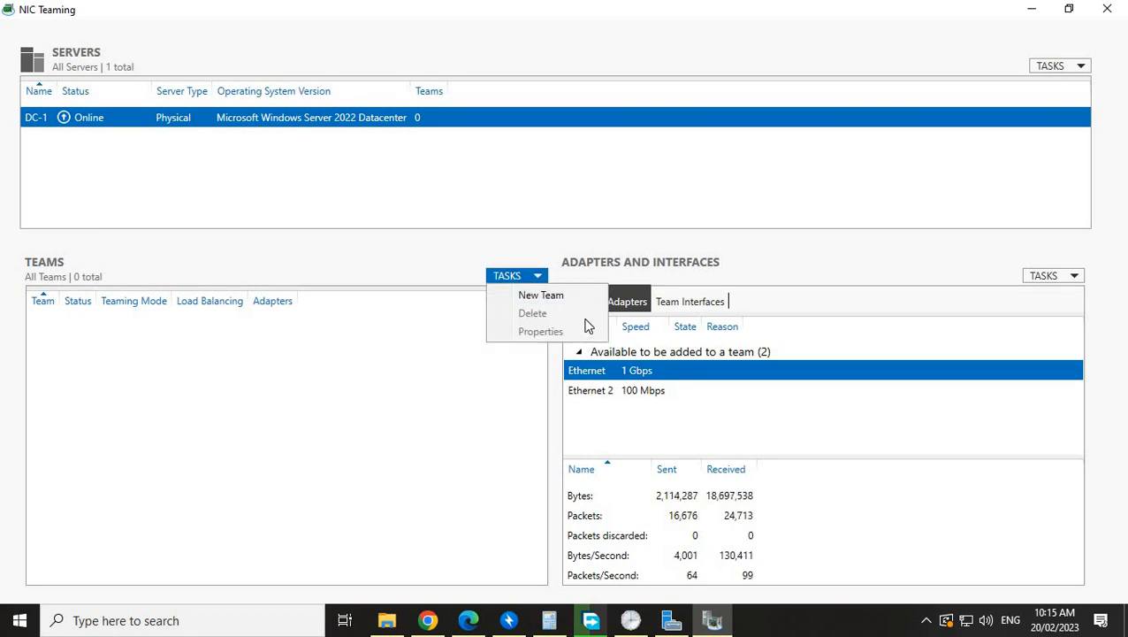
click(549, 293)
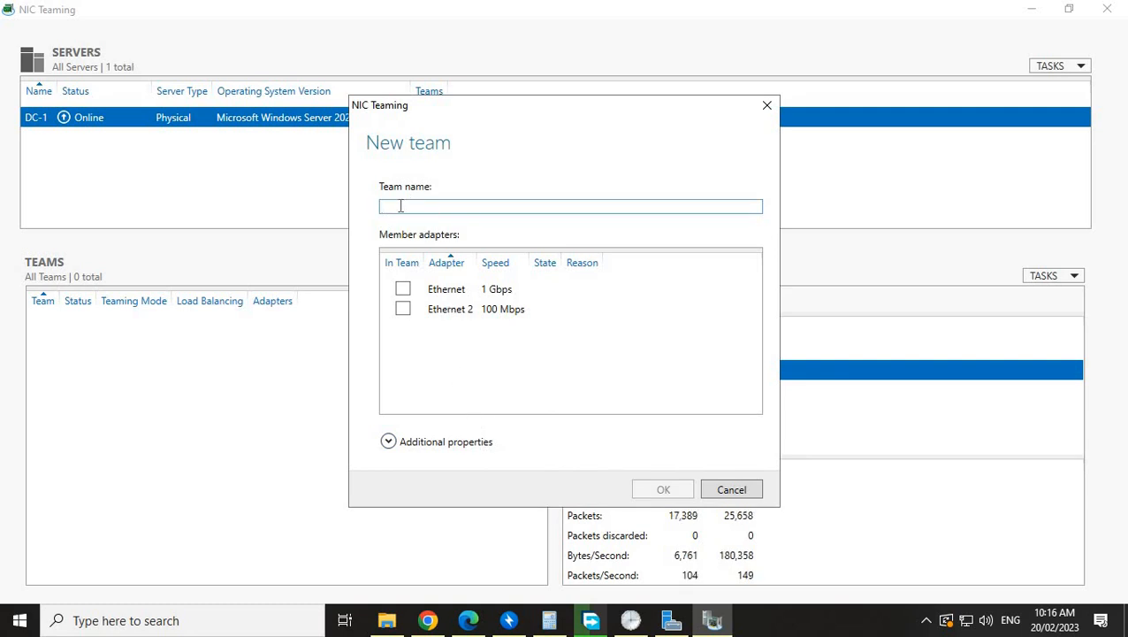
text(m)
text(y N)
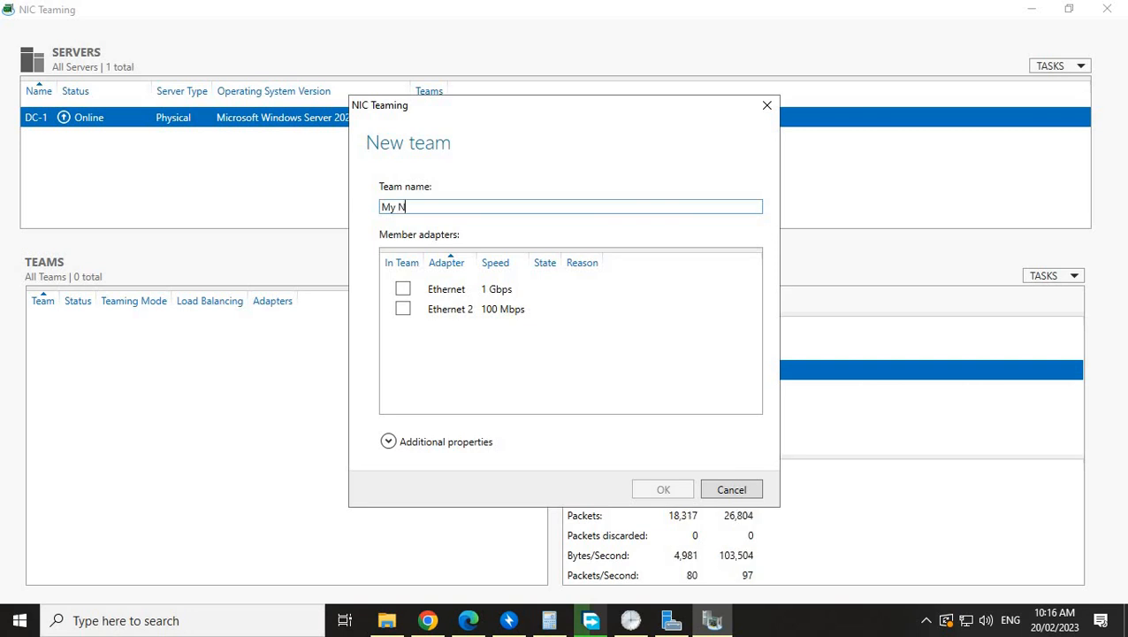
text(et)
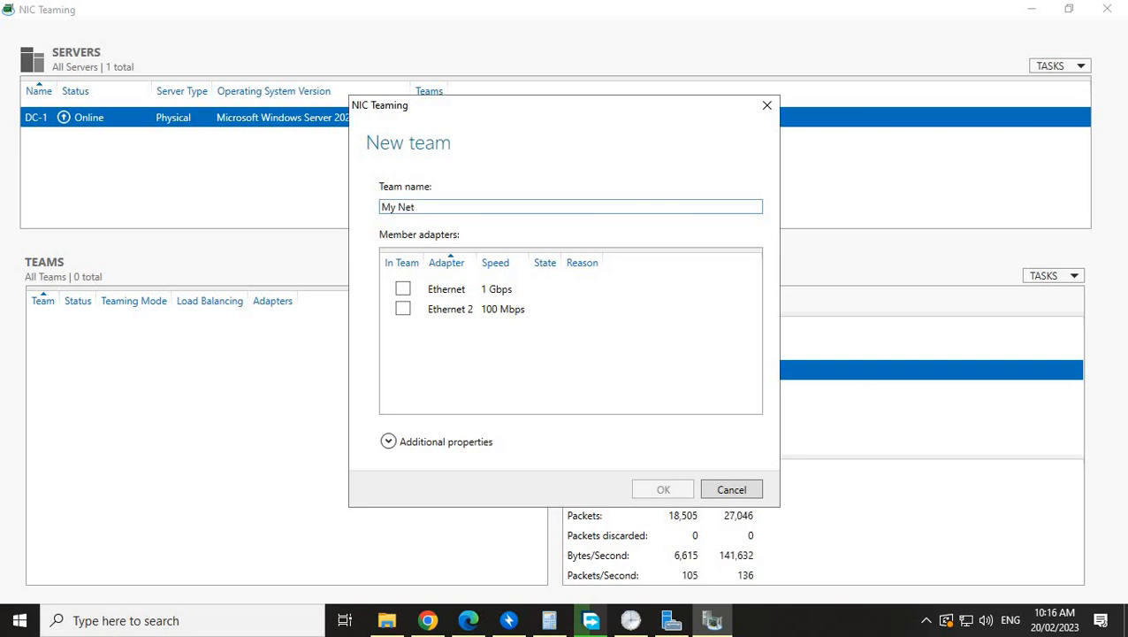
text(work)
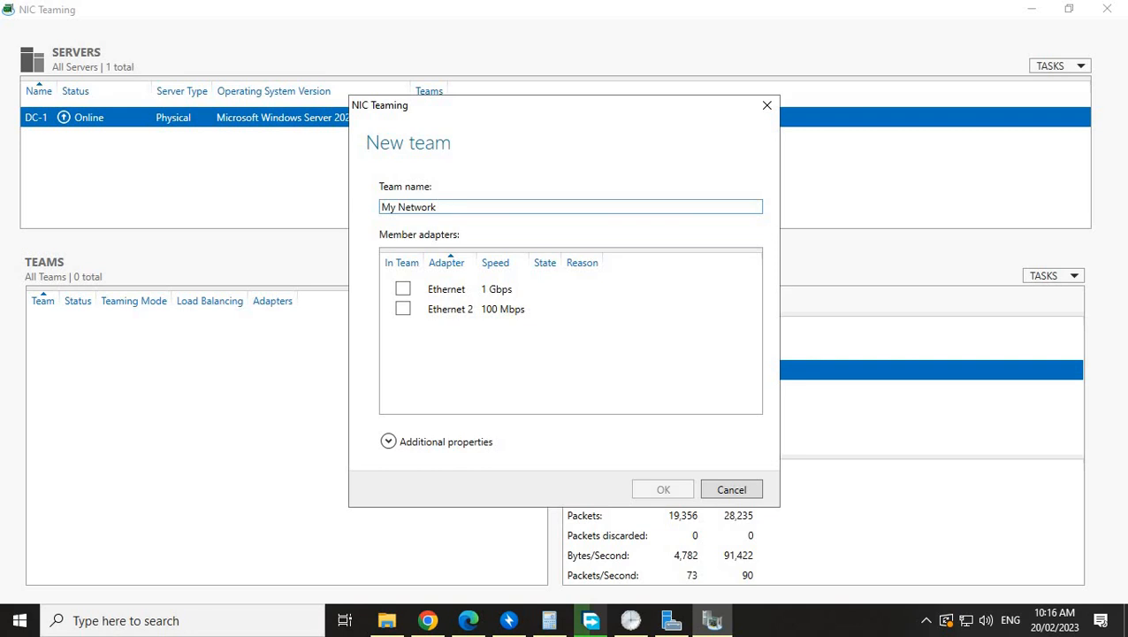
text(oad Balanc)
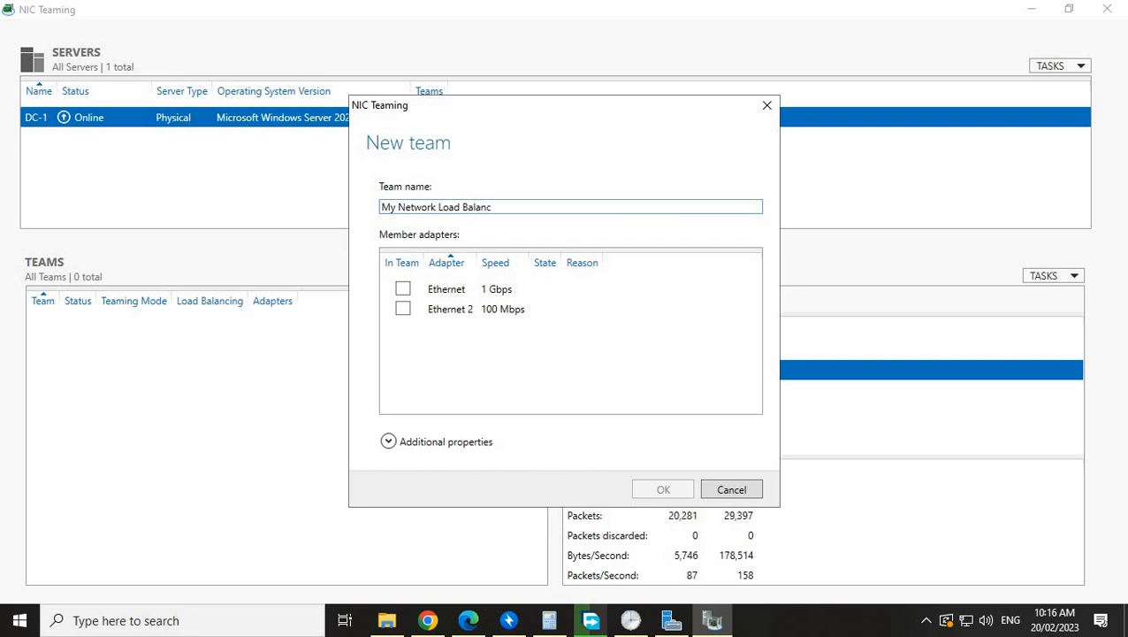
text(e)
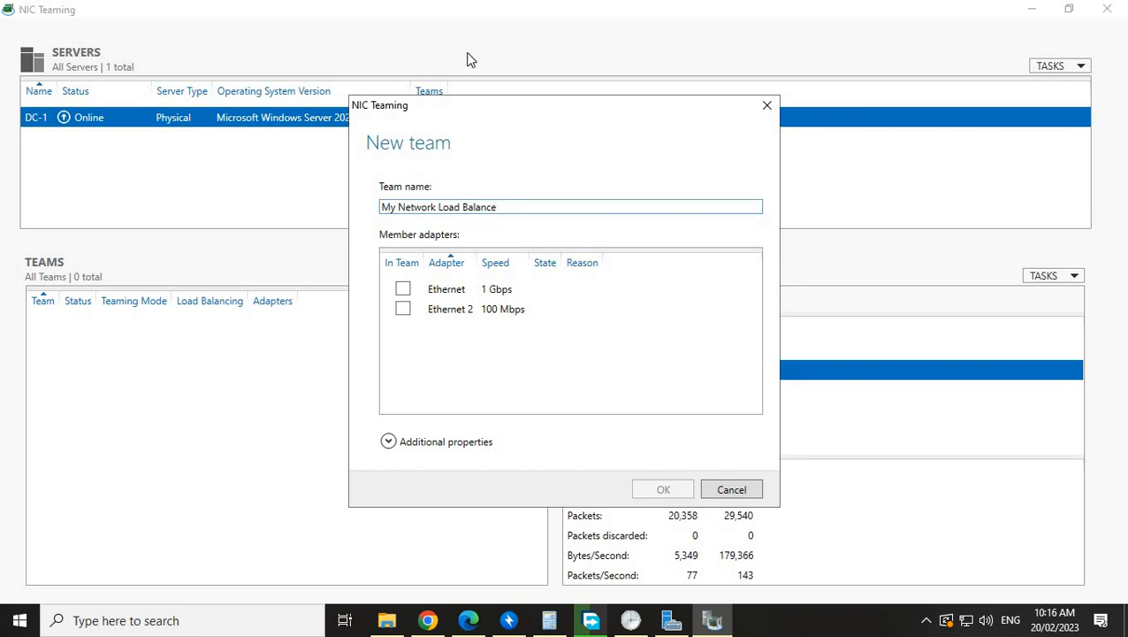
Step: Include both Ethernet and Ethernet 2 as member adapters of the new team
click(403, 294)
click(402, 292)
click(403, 309)
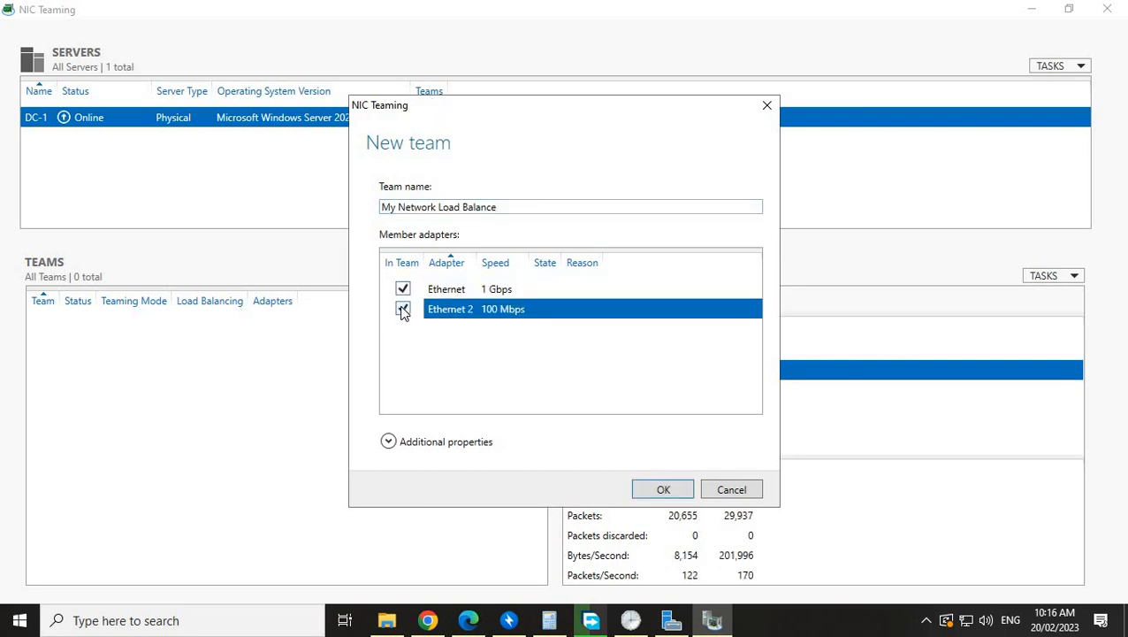
Step: Create the team with Switch Independent teaming mode, Dynamic load balancing and None (all adapters Active) as standby adapter
click(391, 443)
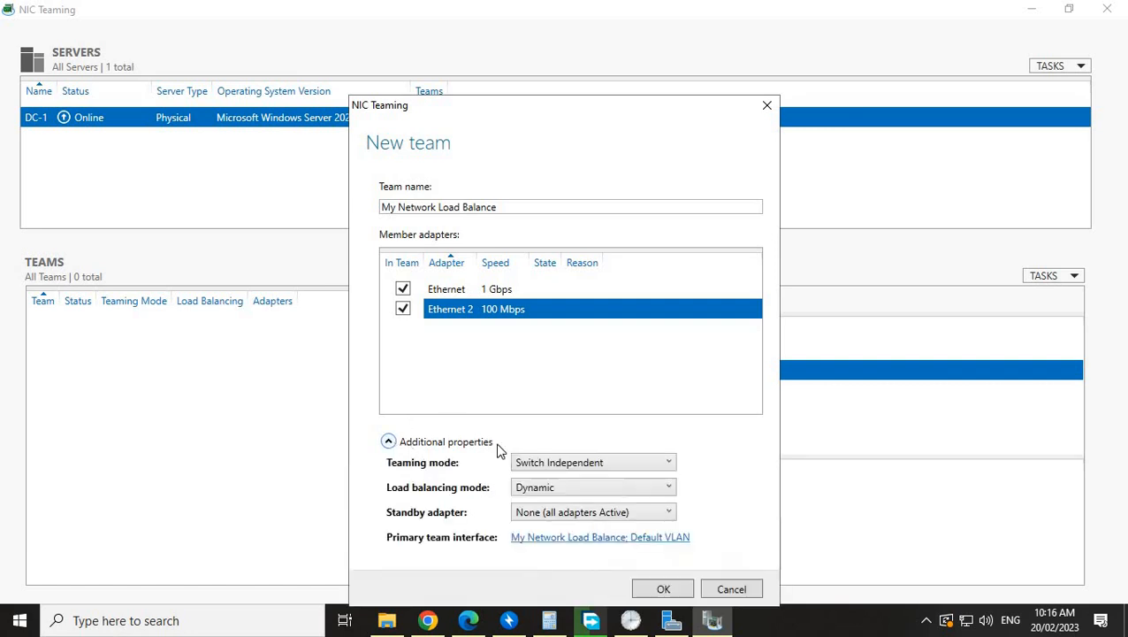
click(628, 466)
click(568, 495)
click(561, 487)
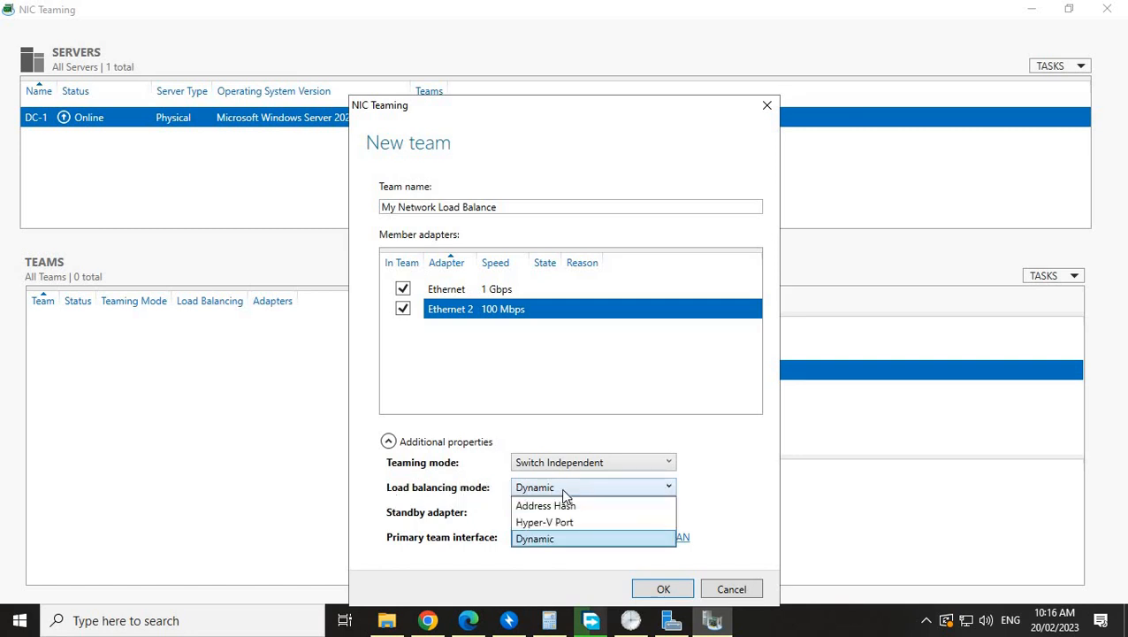
click(560, 488)
click(560, 486)
click(561, 486)
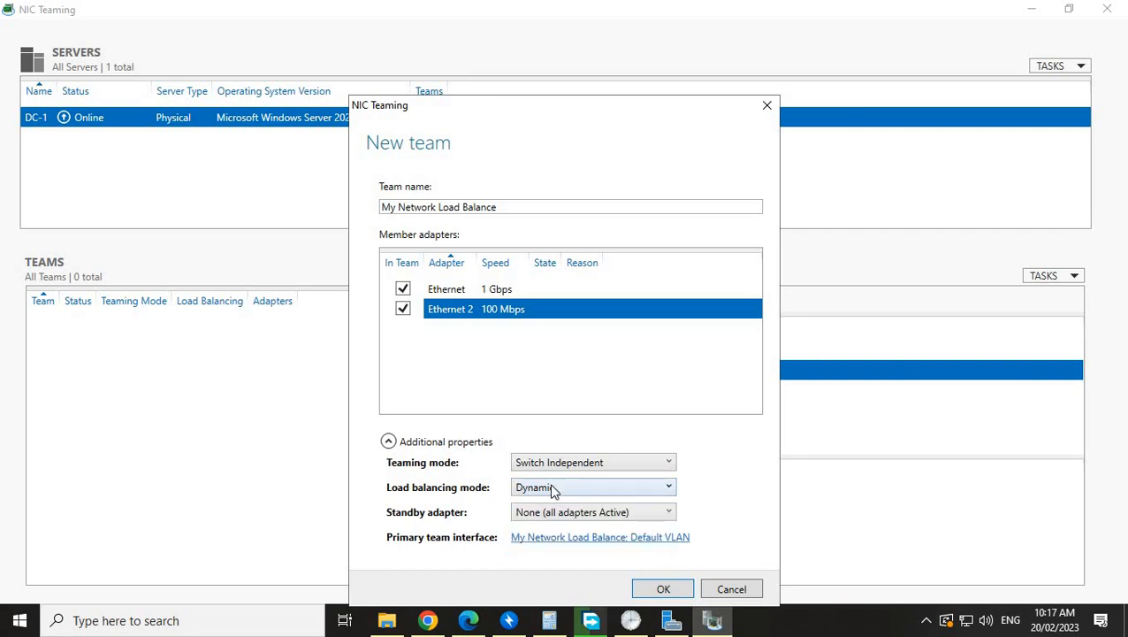
click(590, 516)
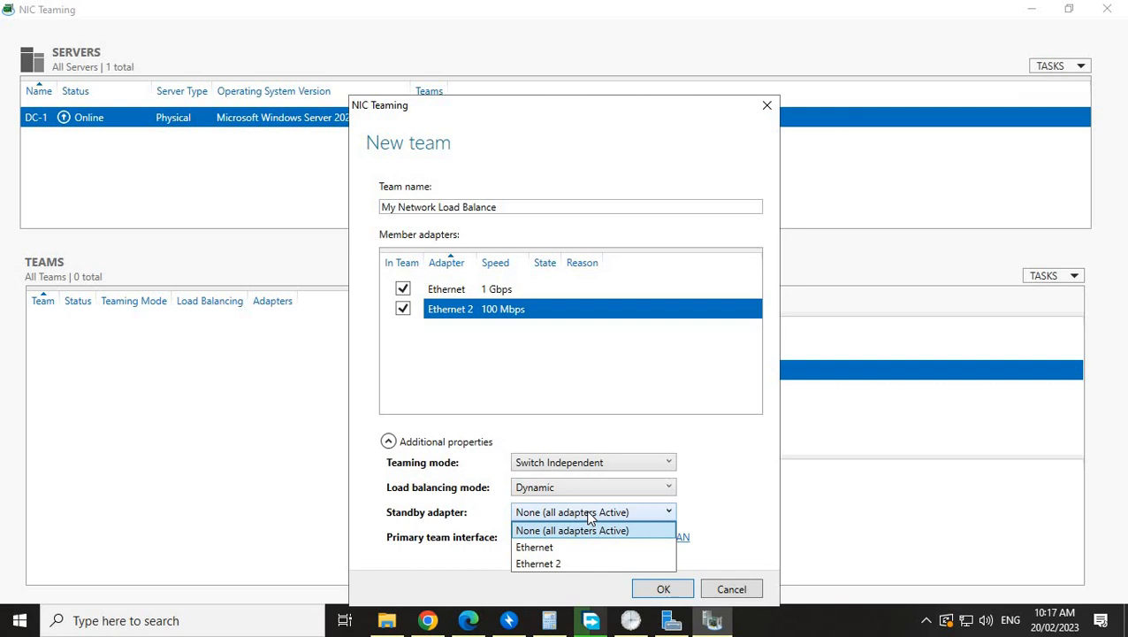
click(570, 530)
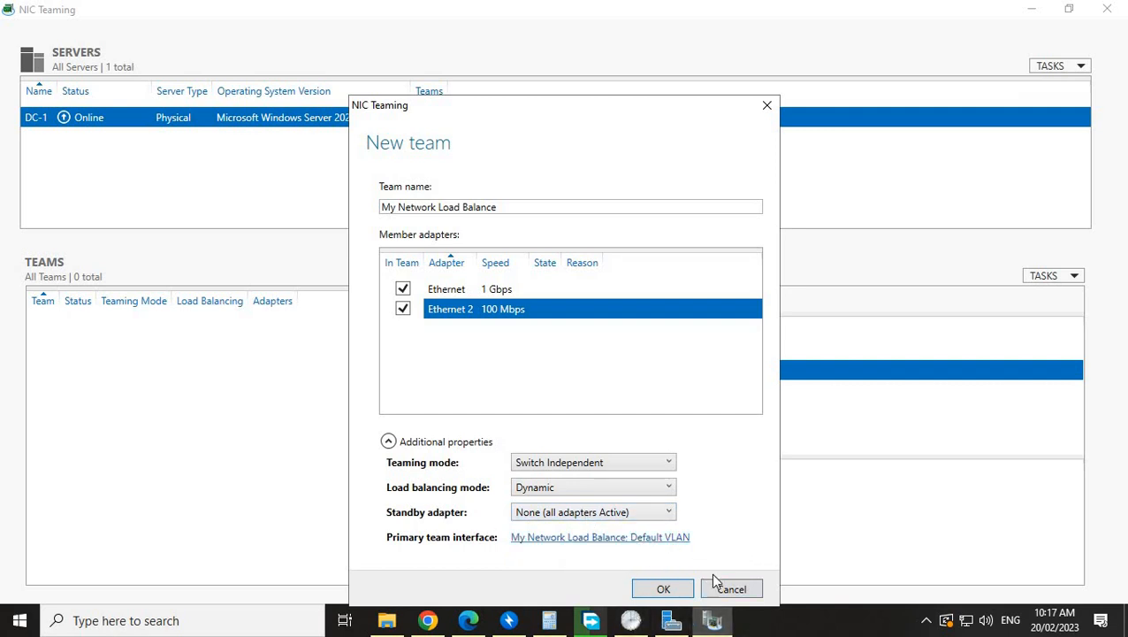
click(665, 590)
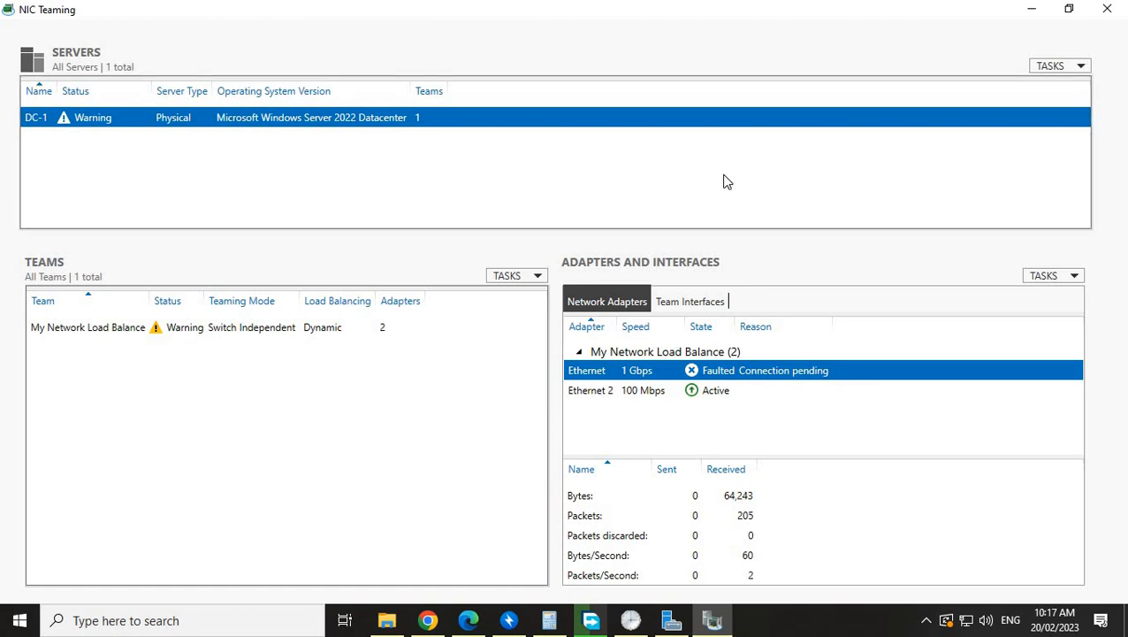
Step: Close NIC Teaming and Server Manager, and open the Network Connections adapter list from the Windows Ethernet settings
click(1116, 9)
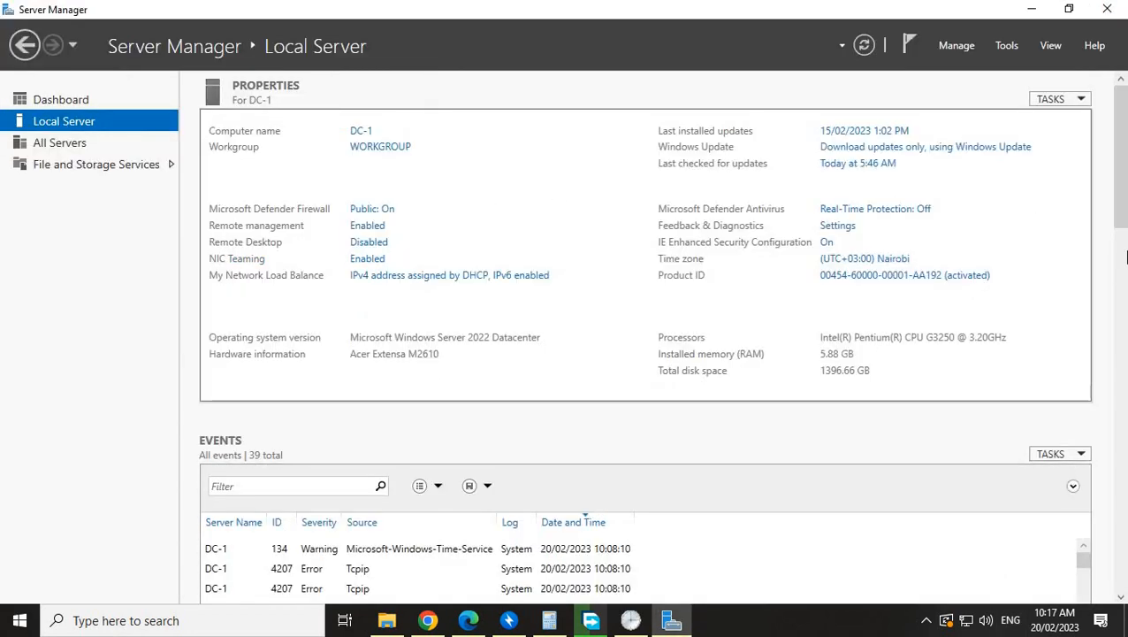
click(1107, 9)
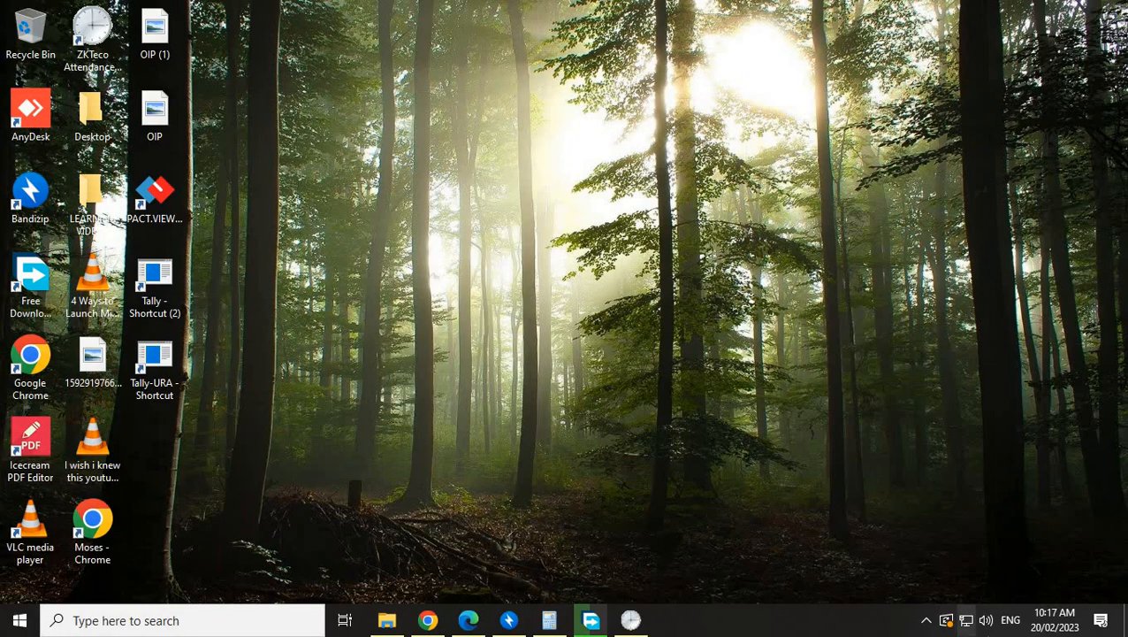
right_click(967, 623)
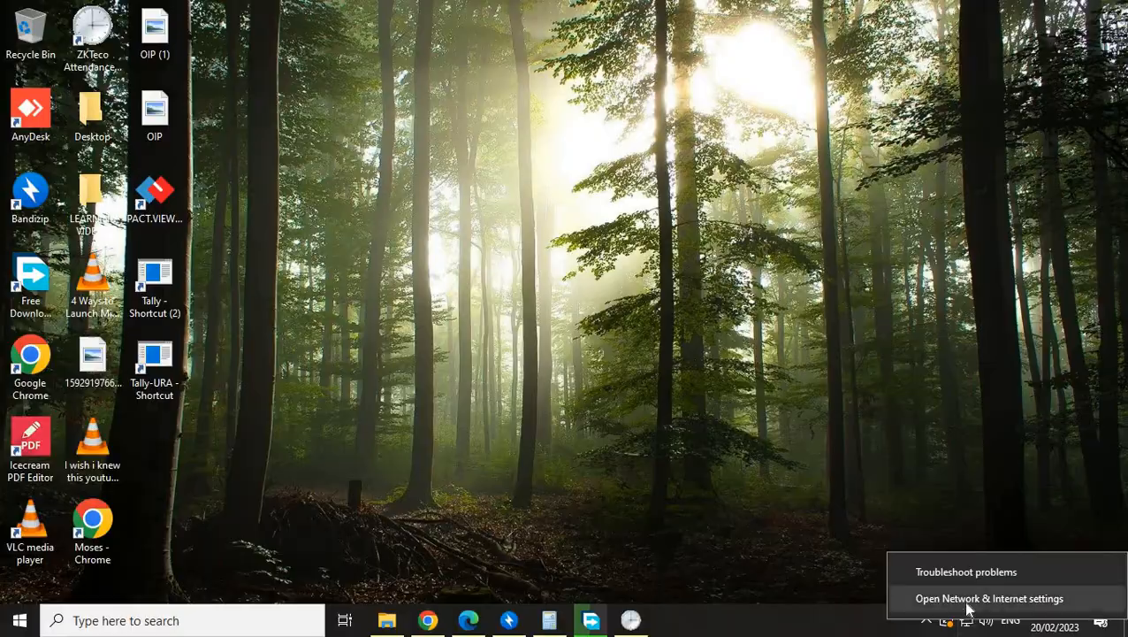
click(967, 597)
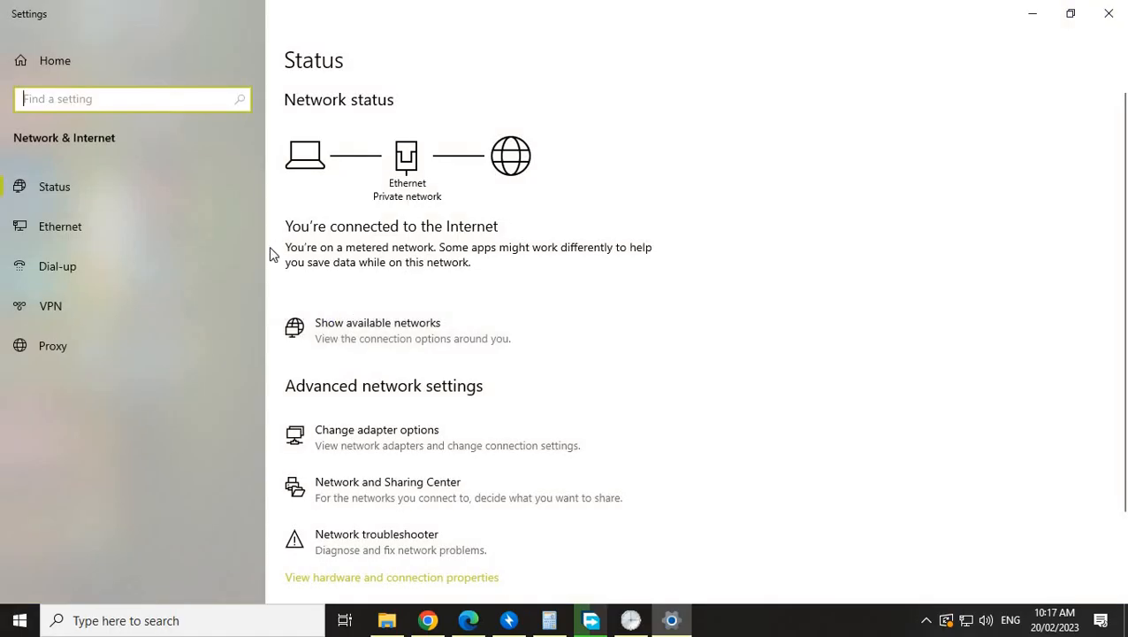
click(84, 229)
click(956, 120)
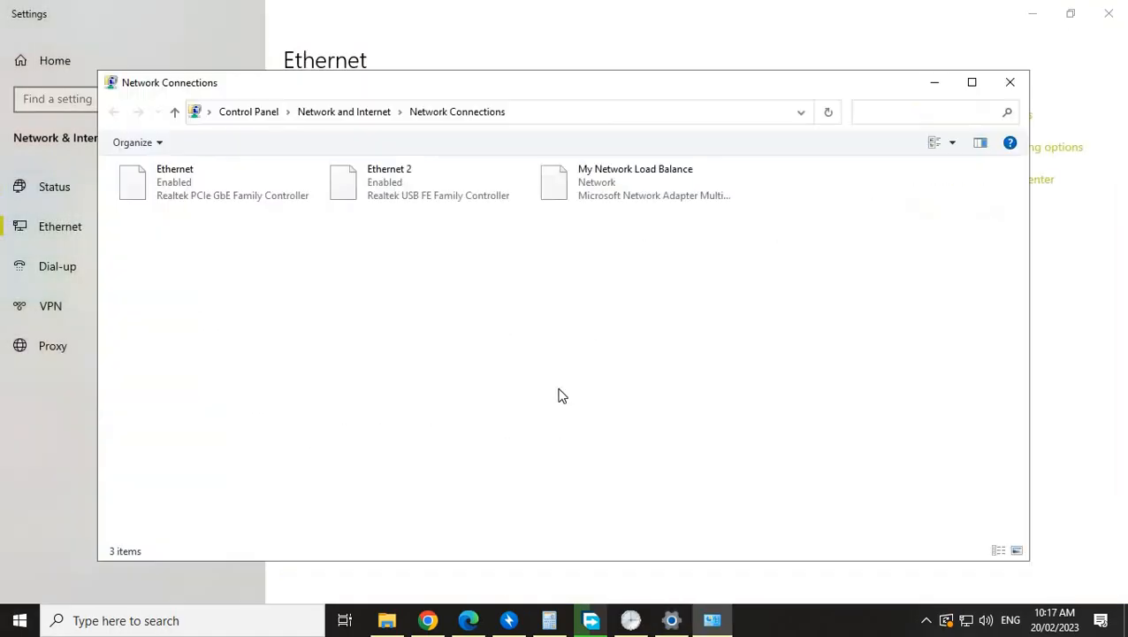
Step: Check the status and network connection details of the My Network Load Balance adapter, and close its dialogs
double_click(566, 181)
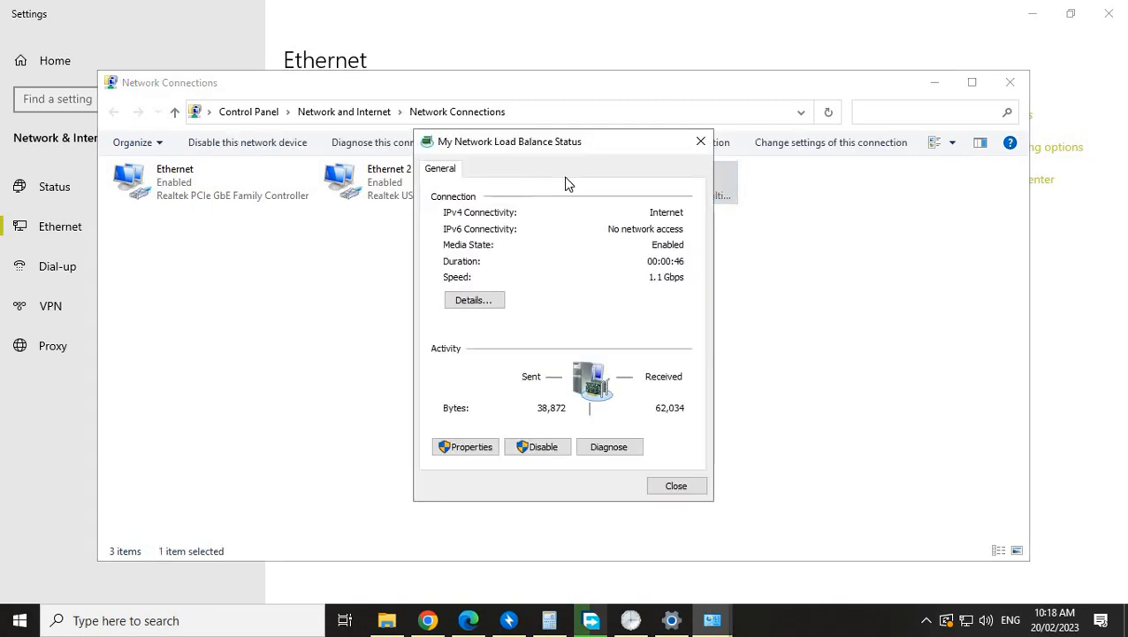
click(461, 305)
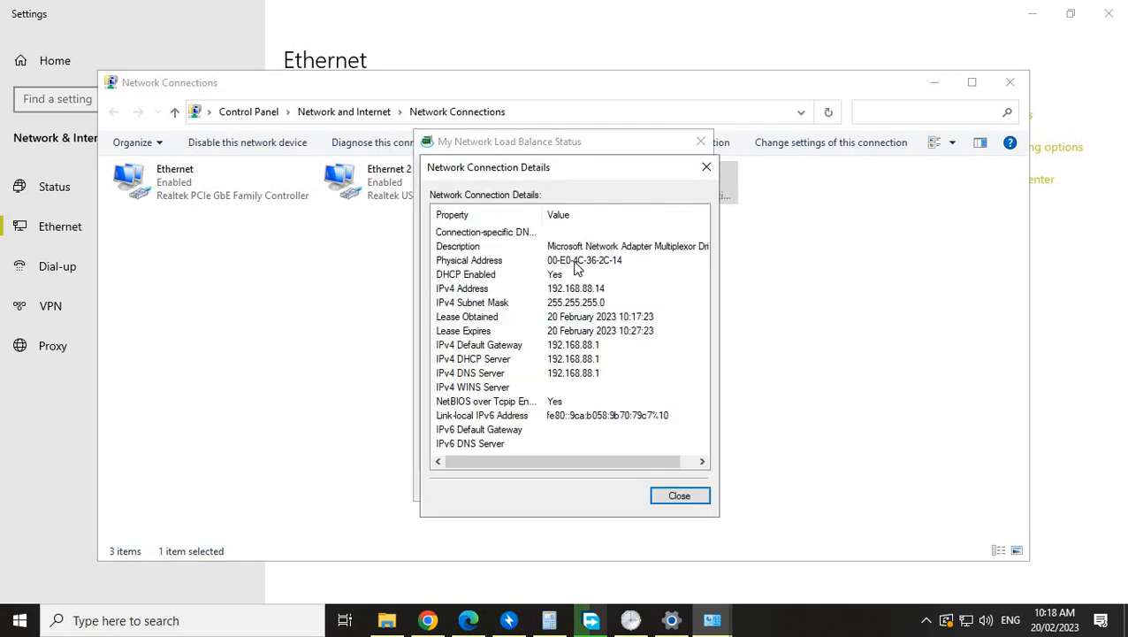
click(707, 167)
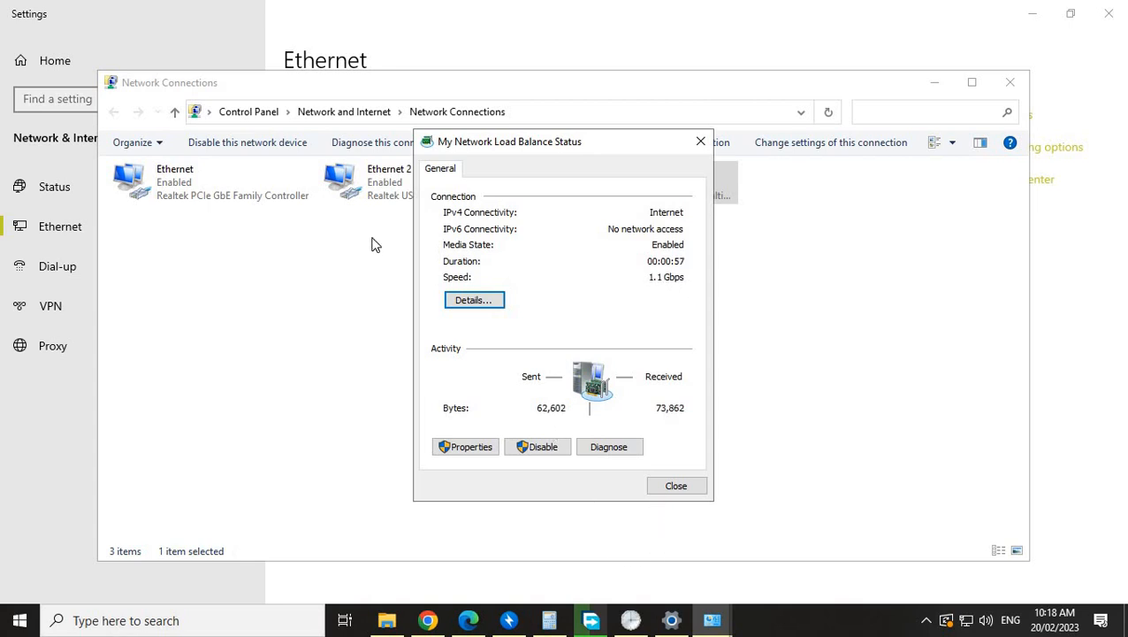
click(670, 486)
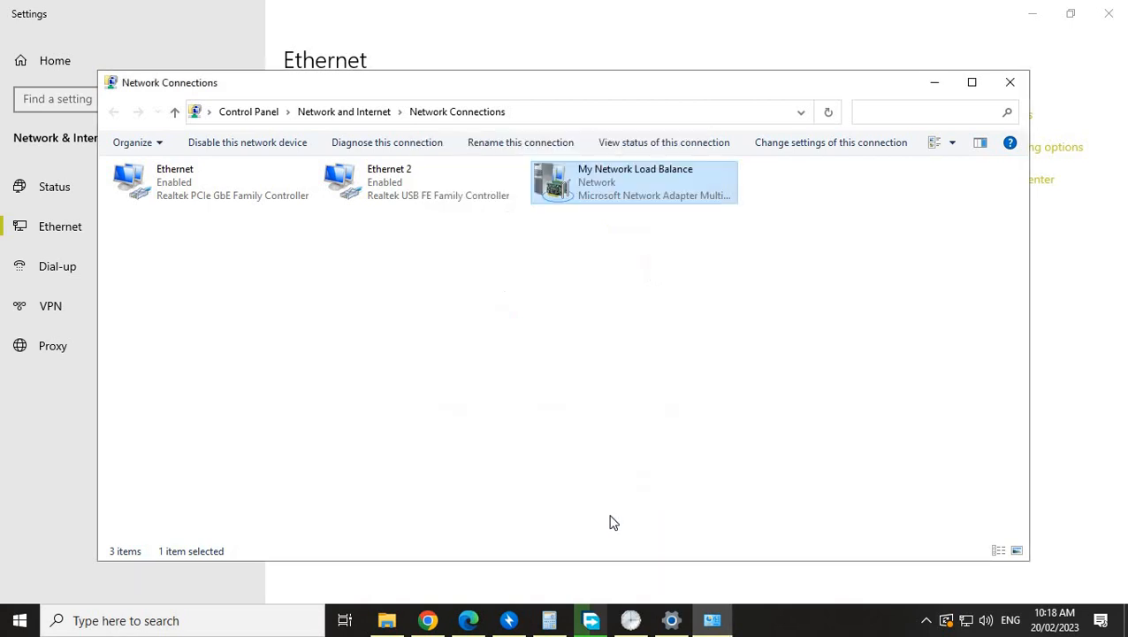
Step: Check the status and networking properties of the Ethernet 2 adapter, and close its dialogs without changes
click(384, 212)
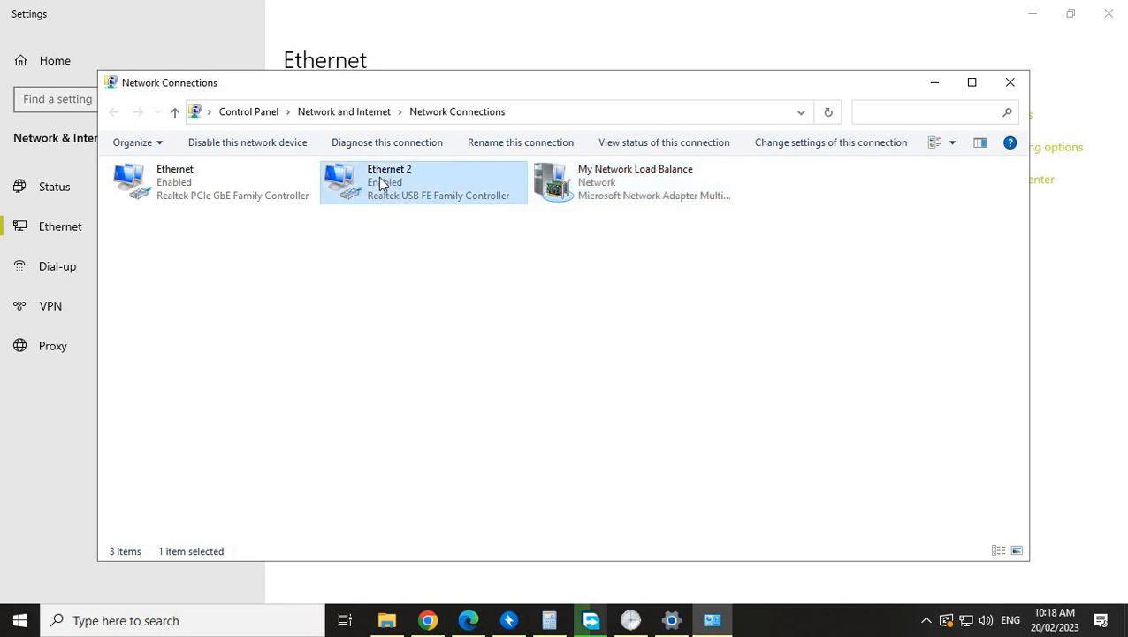
double_click(386, 181)
click(469, 449)
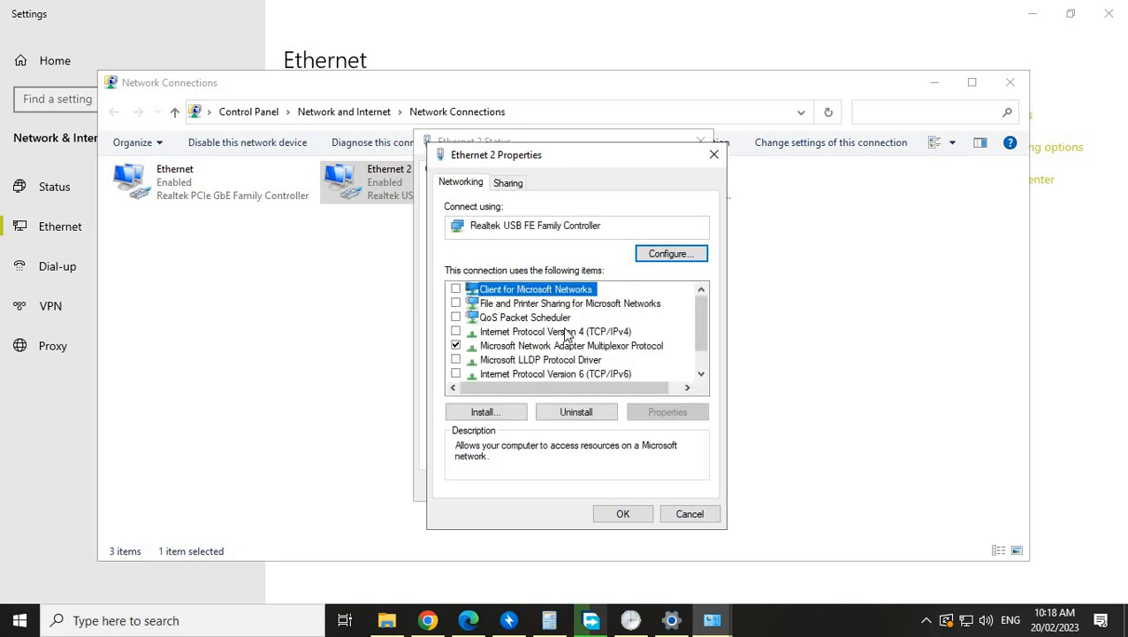
click(714, 154)
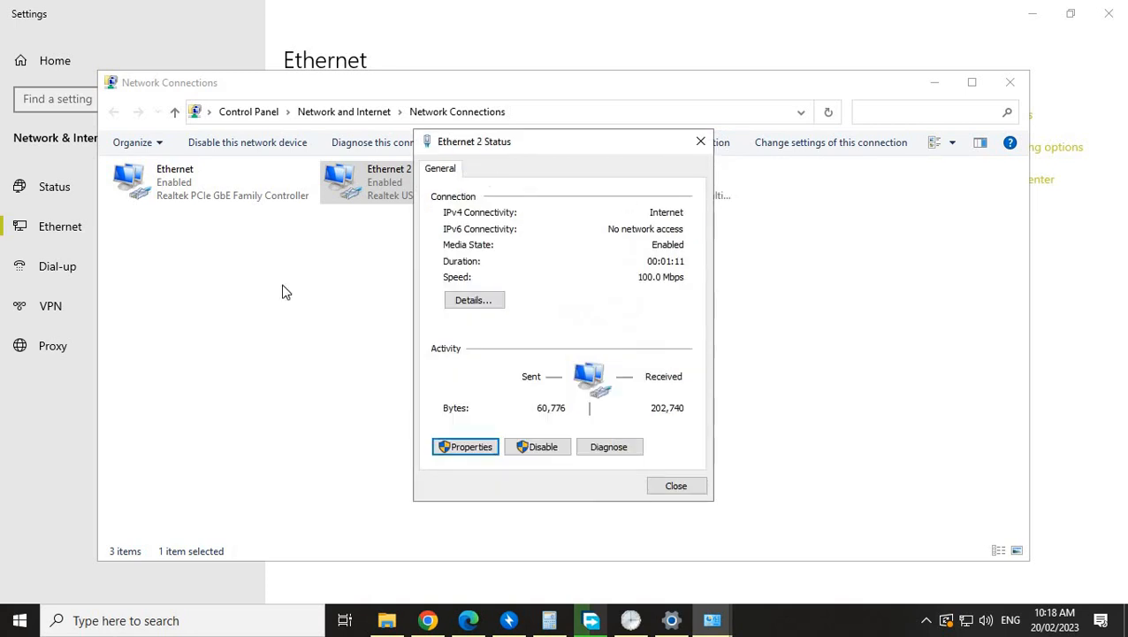
click(674, 486)
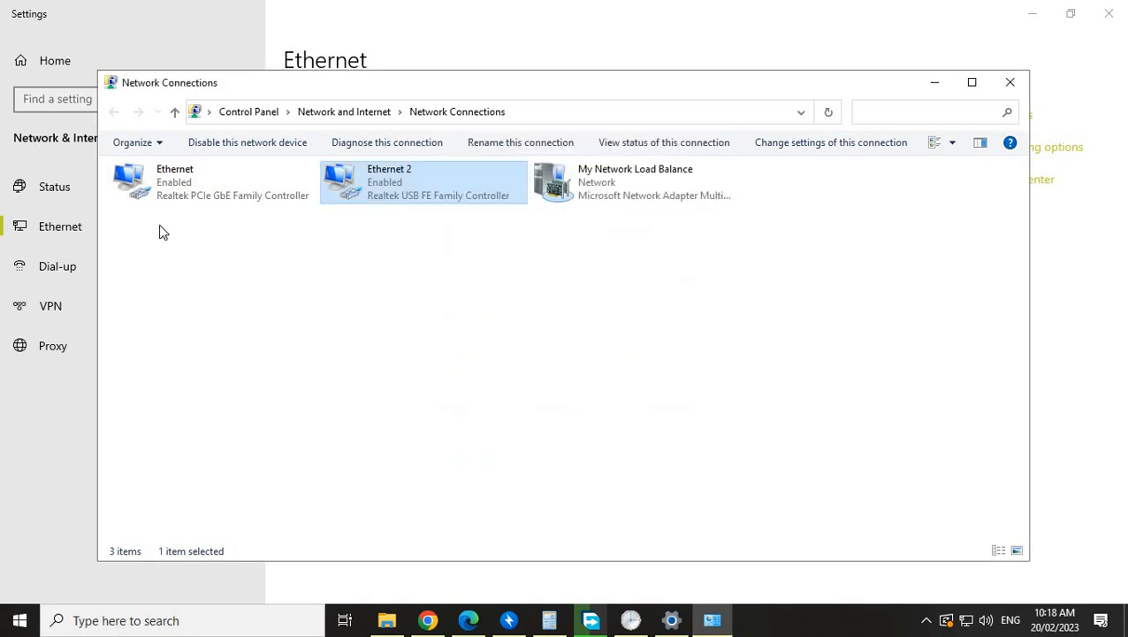
Step: Inspect the status and networking properties of the Ethernet adapter, and close its dialogs without changes
double_click(159, 196)
click(467, 447)
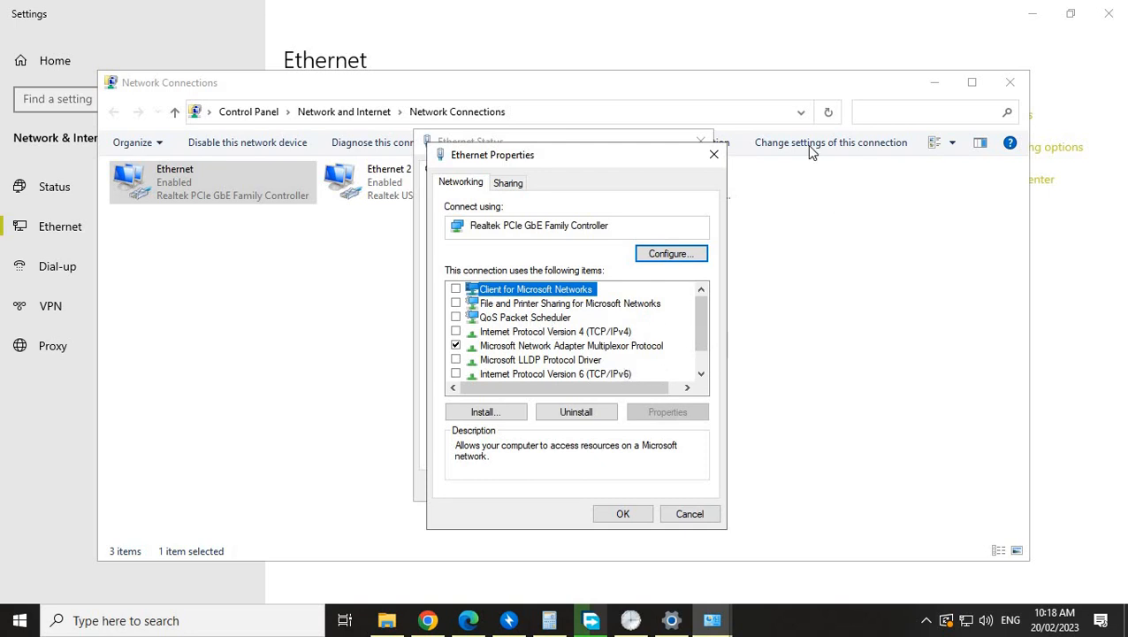
click(713, 154)
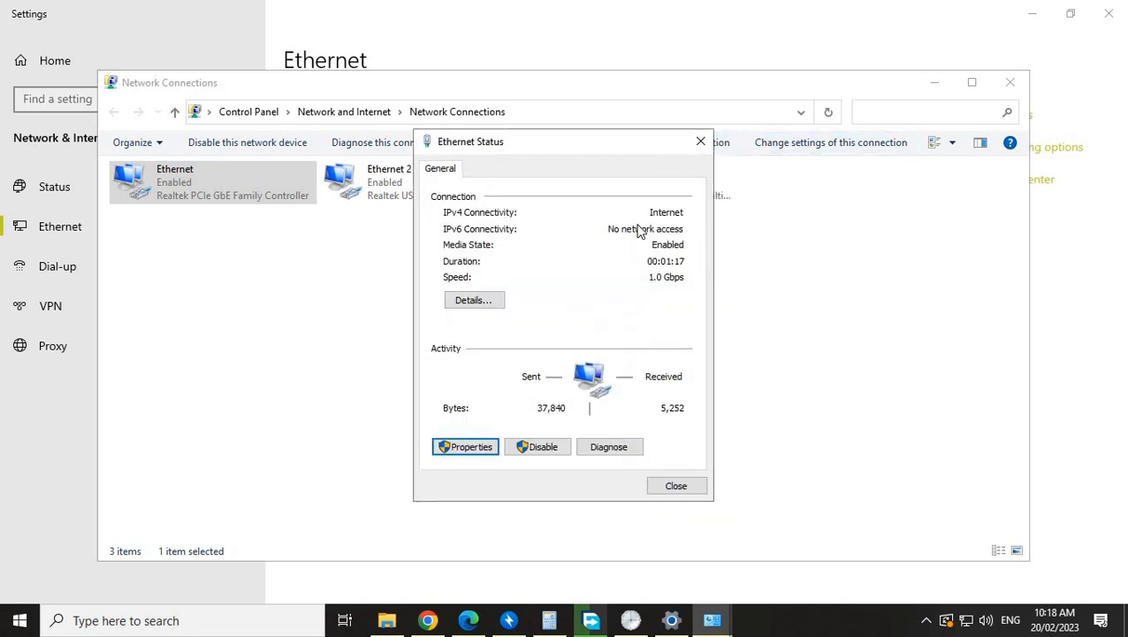
click(701, 142)
Step: Review the status, connection details and networking properties of the My Network Load Balance adapter, and close its dialogs
double_click(592, 186)
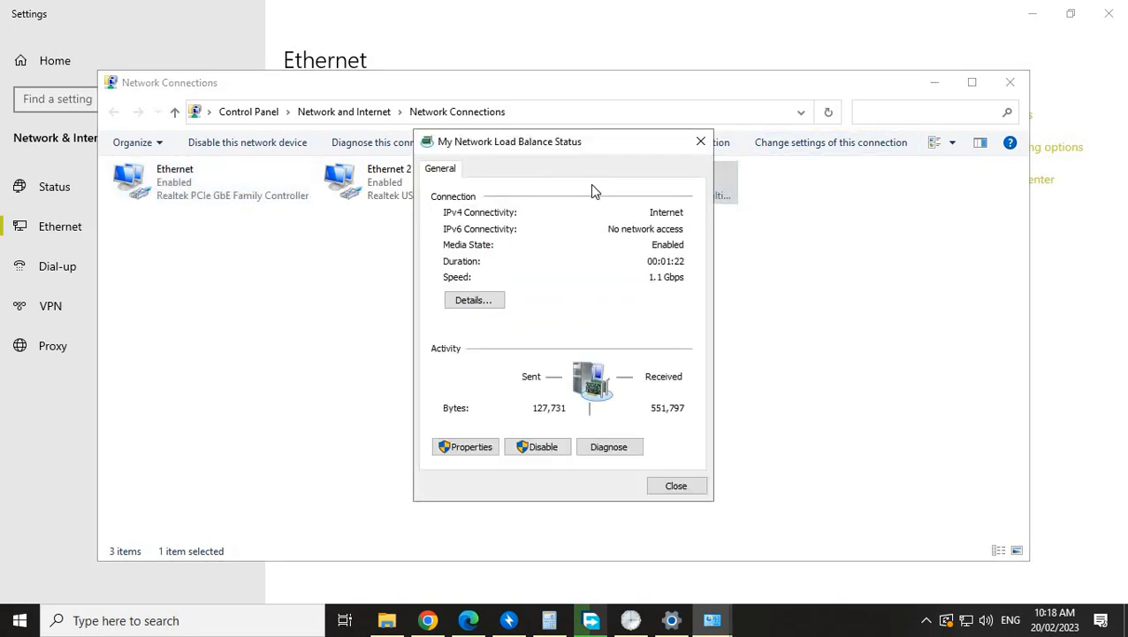
click(481, 305)
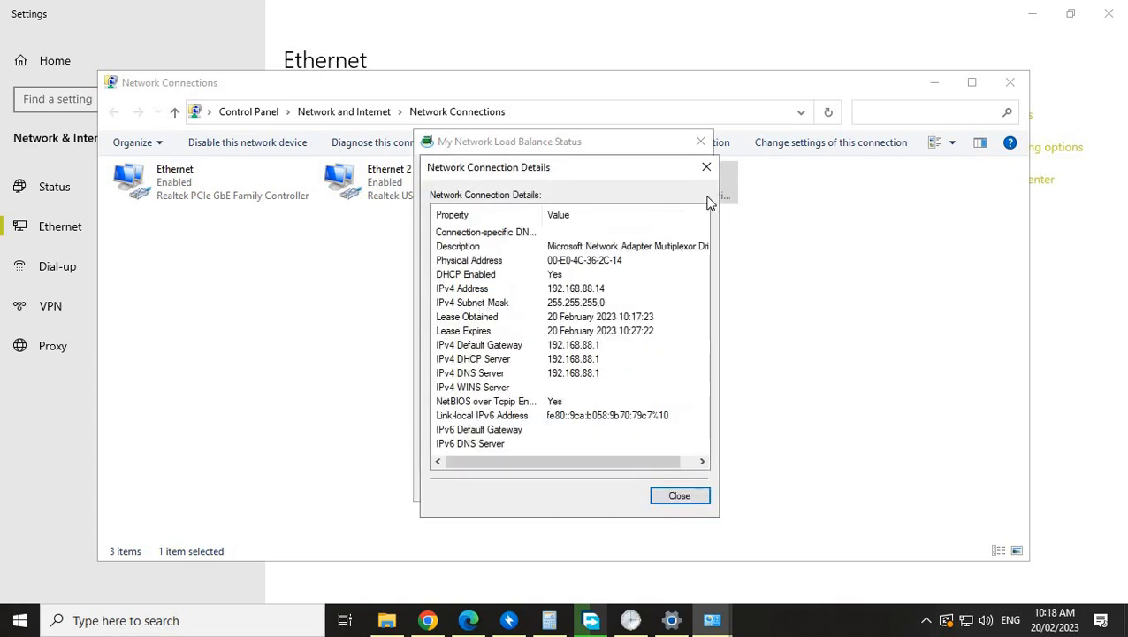
click(706, 167)
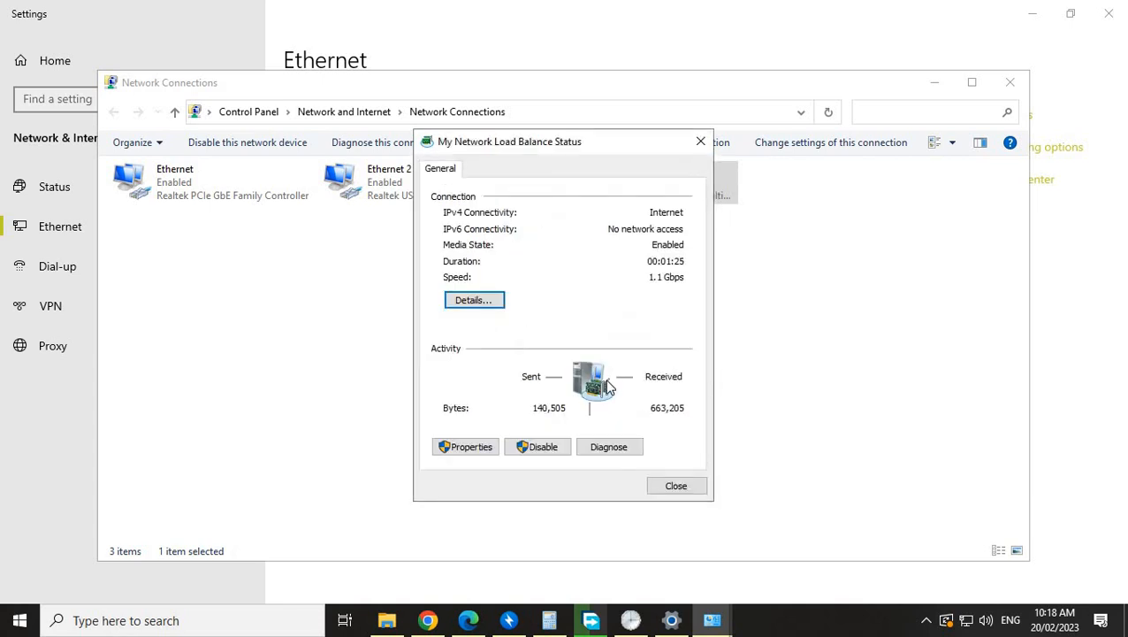
click(469, 447)
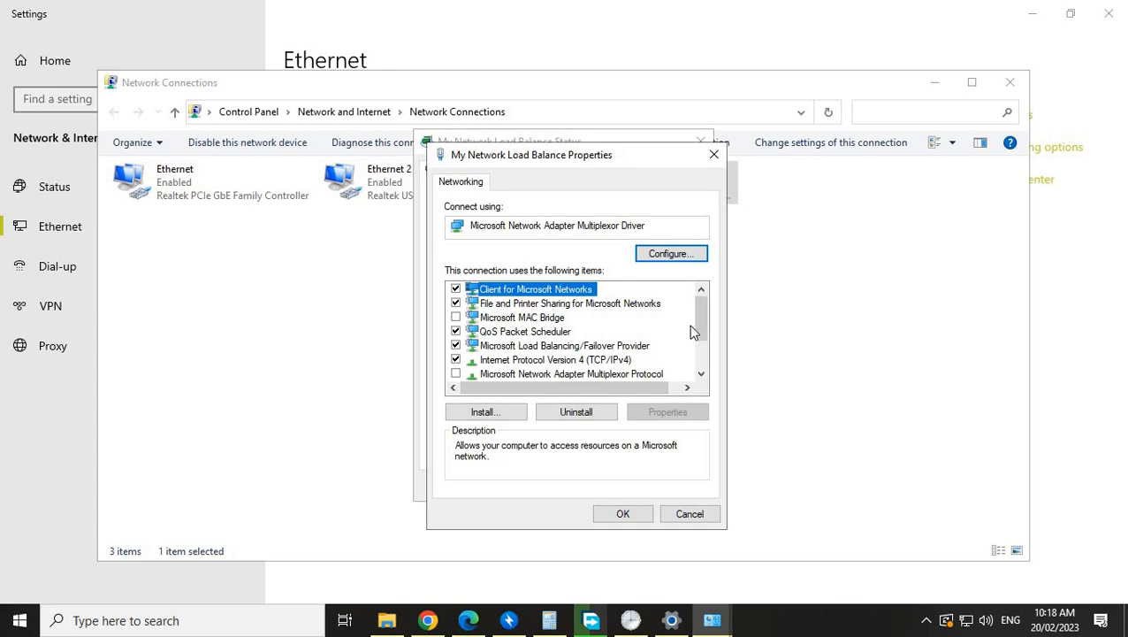
click(714, 155)
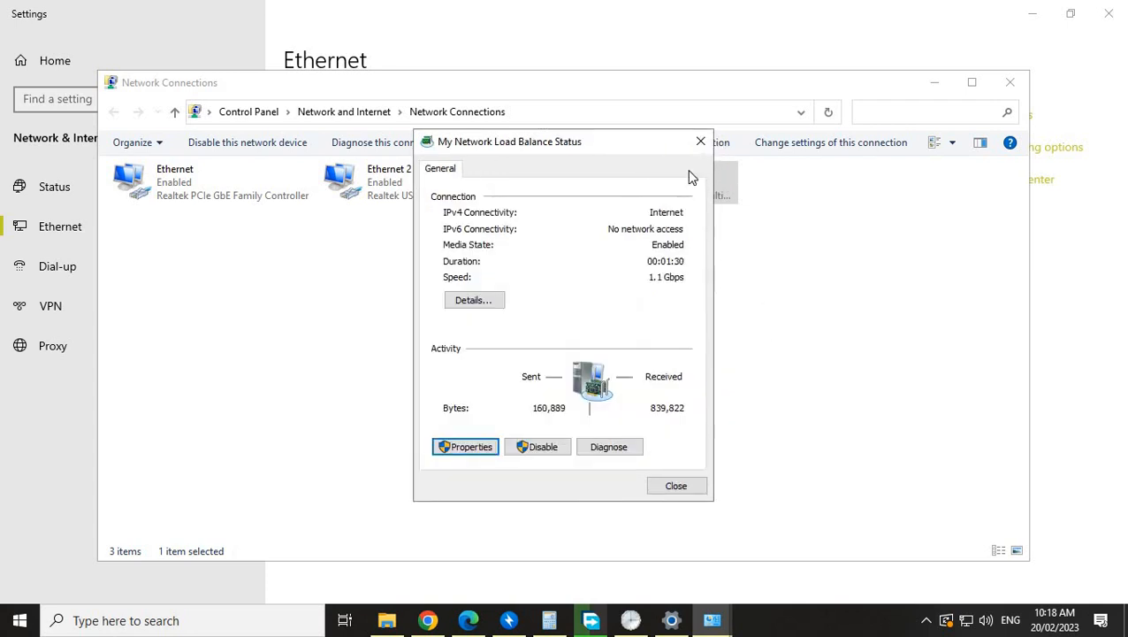
click(702, 144)
Step: Close the Network Connections and Settings windows to return to the desktop
click(841, 337)
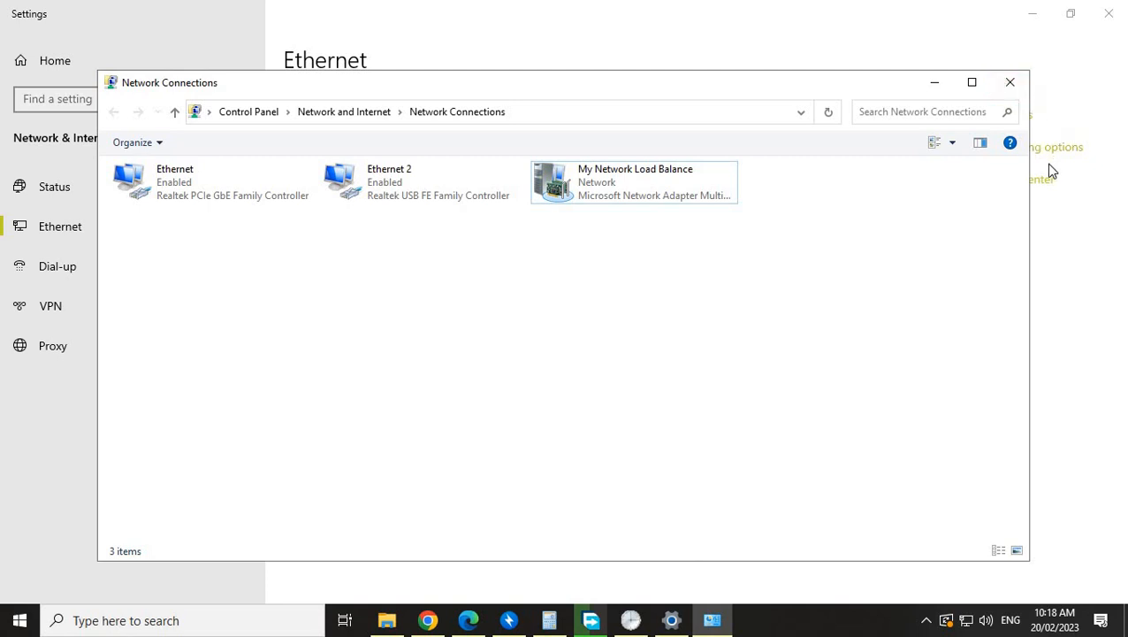
click(1011, 84)
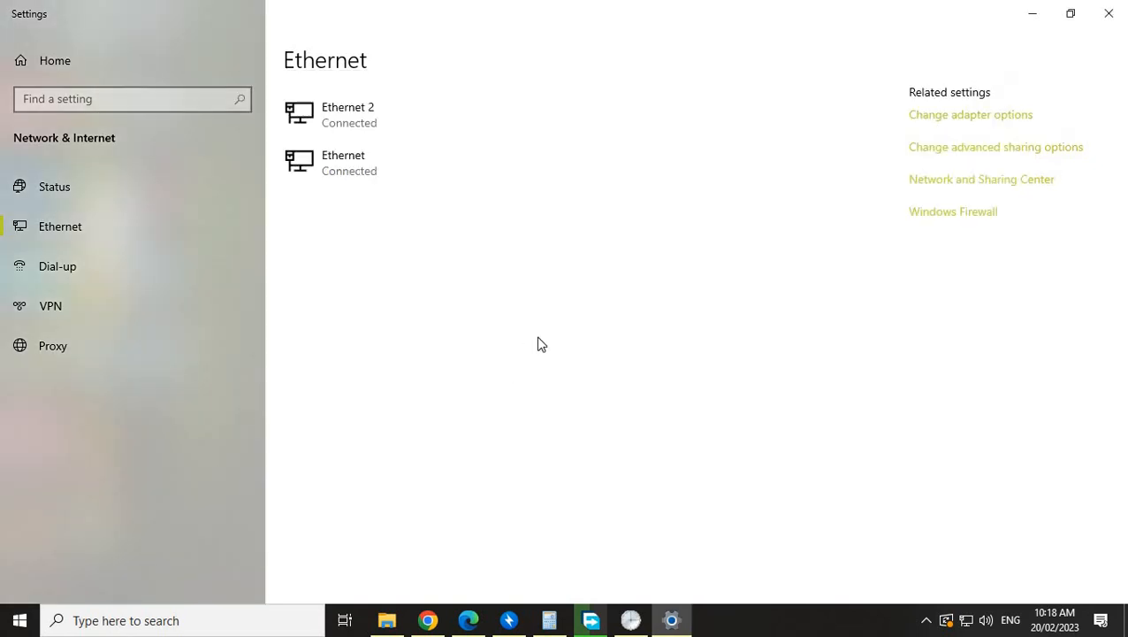
click(1104, 15)
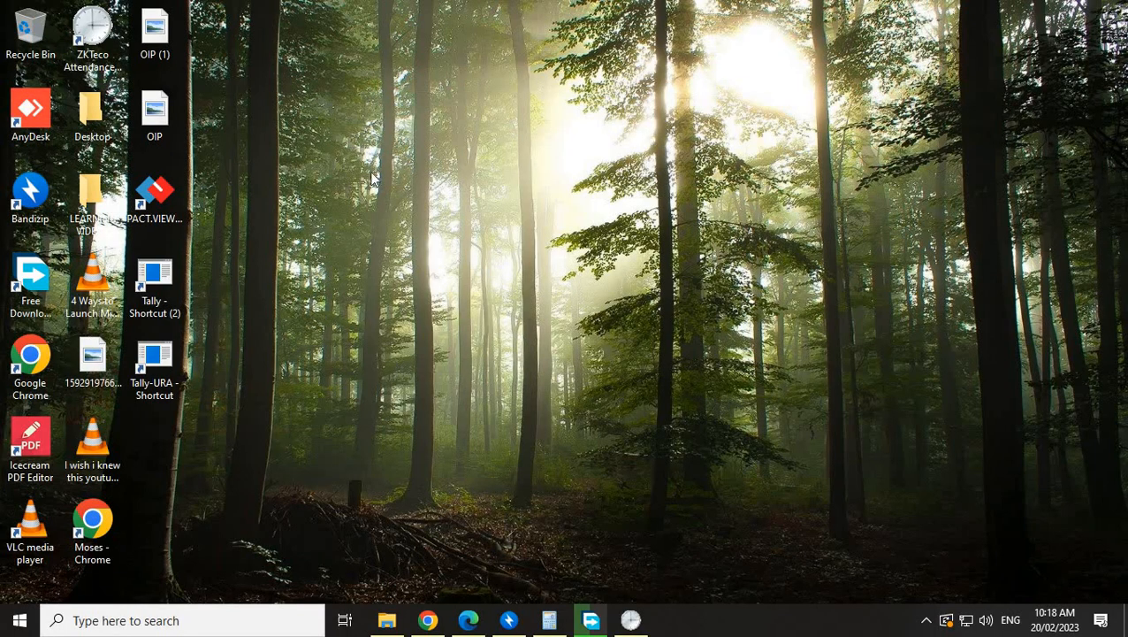
right_click(424, 138)
click(465, 204)
right_click(407, 173)
click(464, 240)
right_click(388, 158)
click(448, 229)
right_click(394, 195)
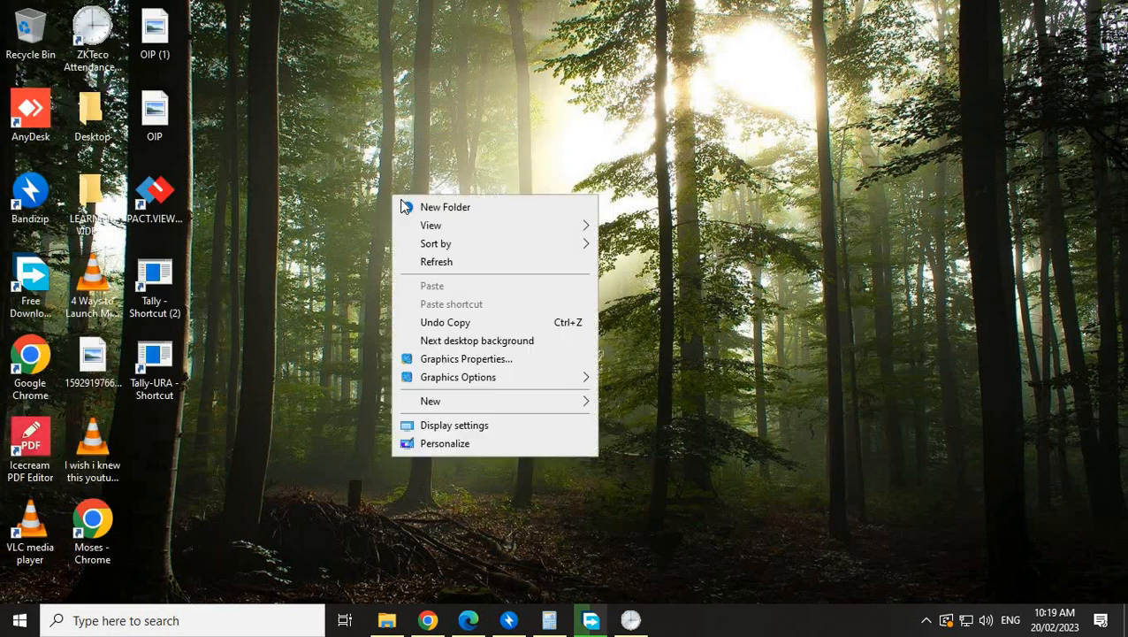
click(447, 262)
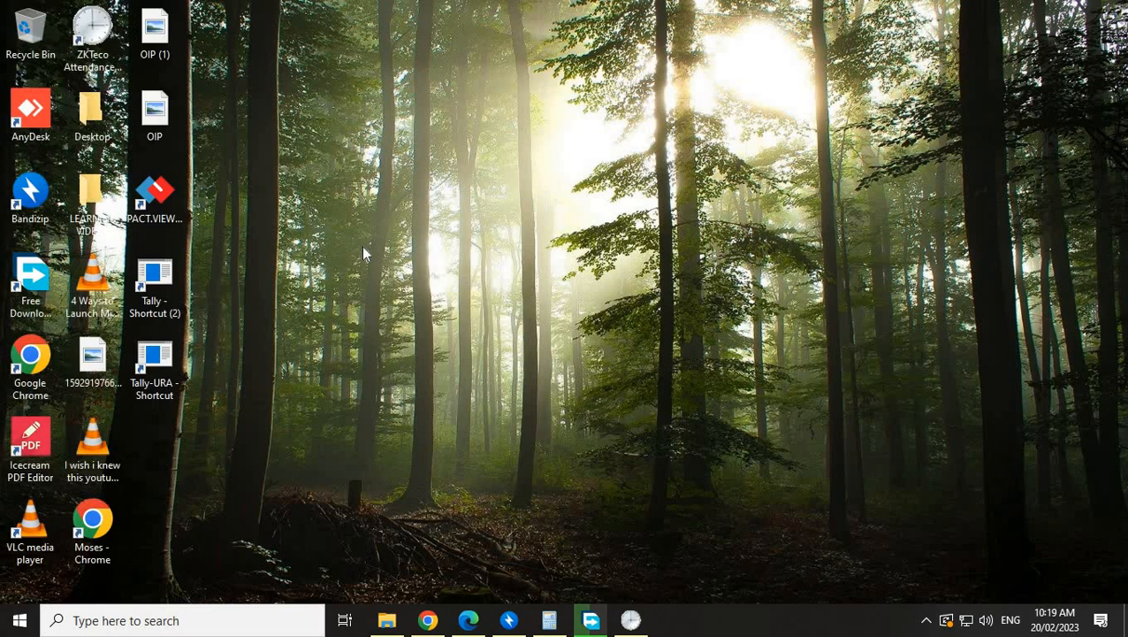